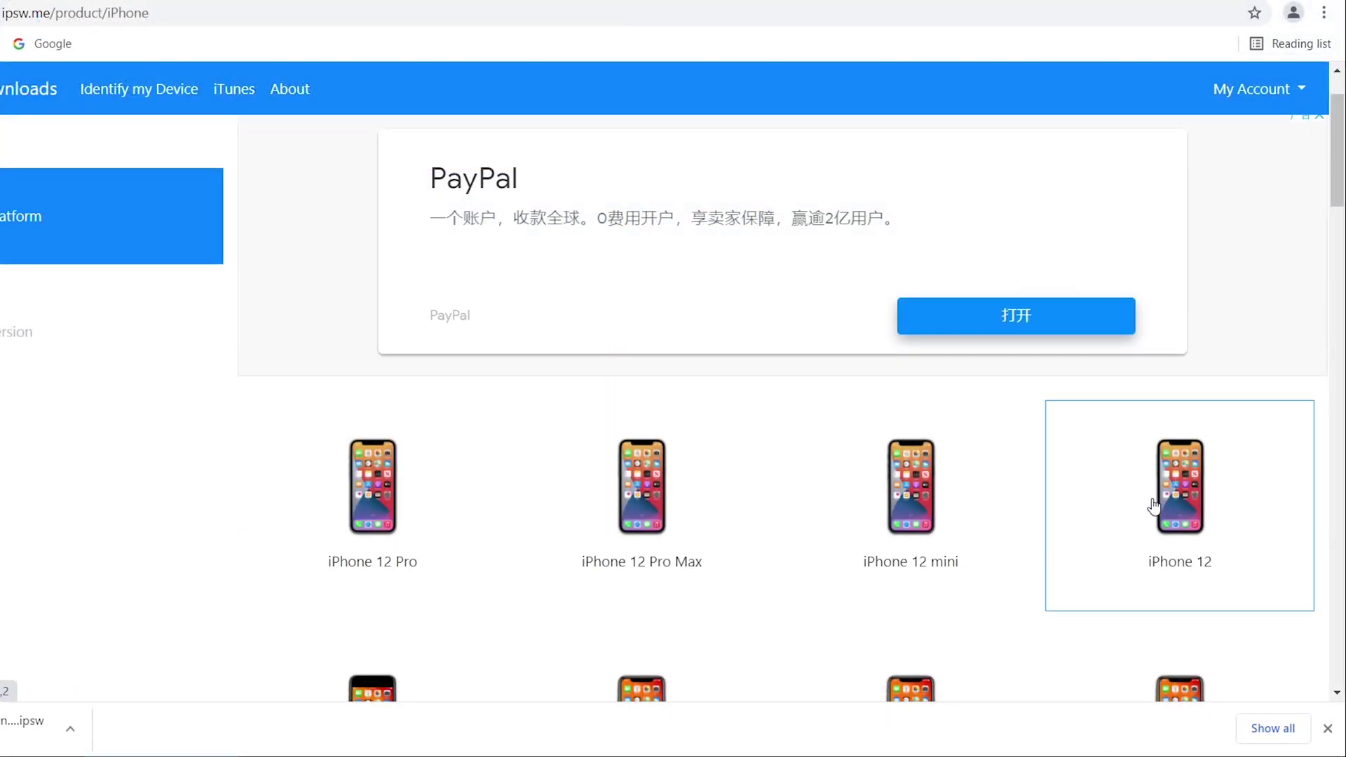
# Step: Pick iPhone 12 and iOS 14.6 on ipsw.me, then load the copied download link in a new tab
pyautogui.click(1154, 507)
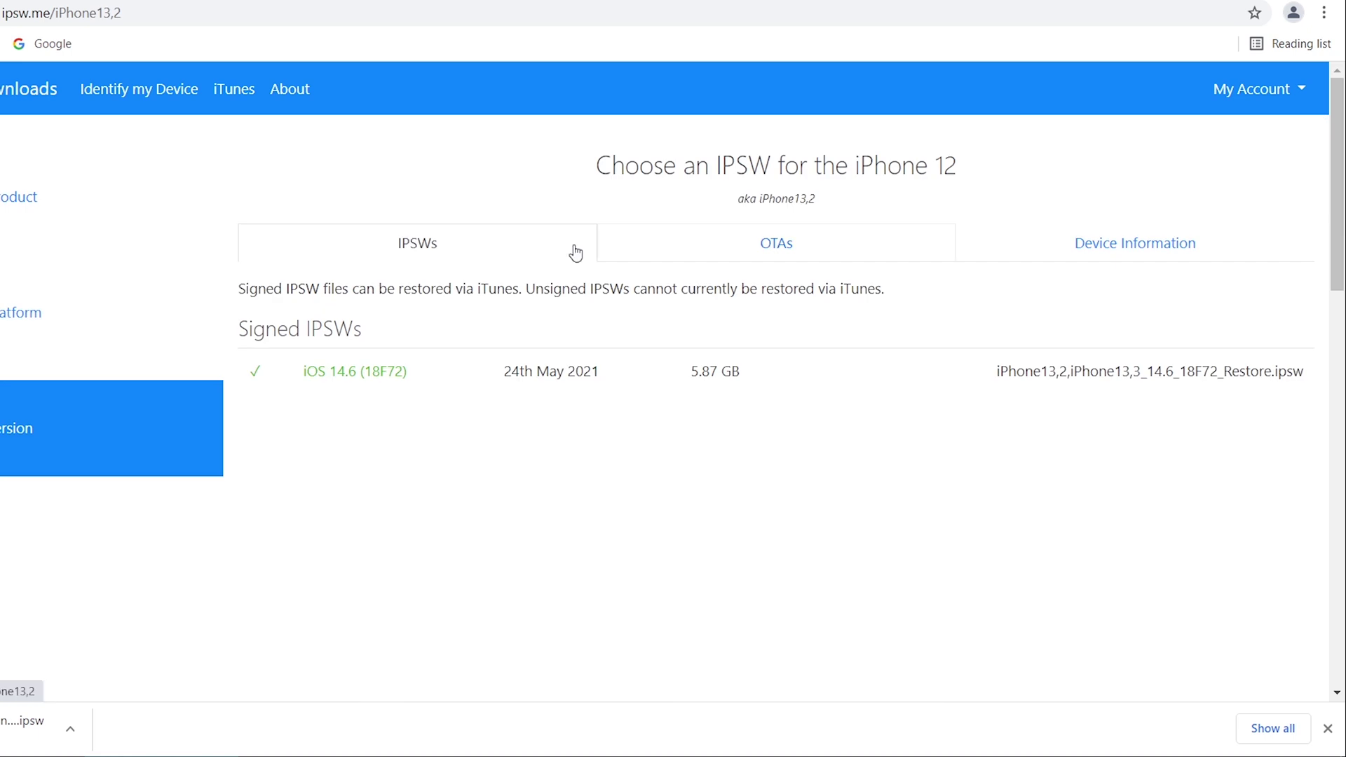
pyautogui.click(377, 373)
pyautogui.scroll(-3, 646, 411)
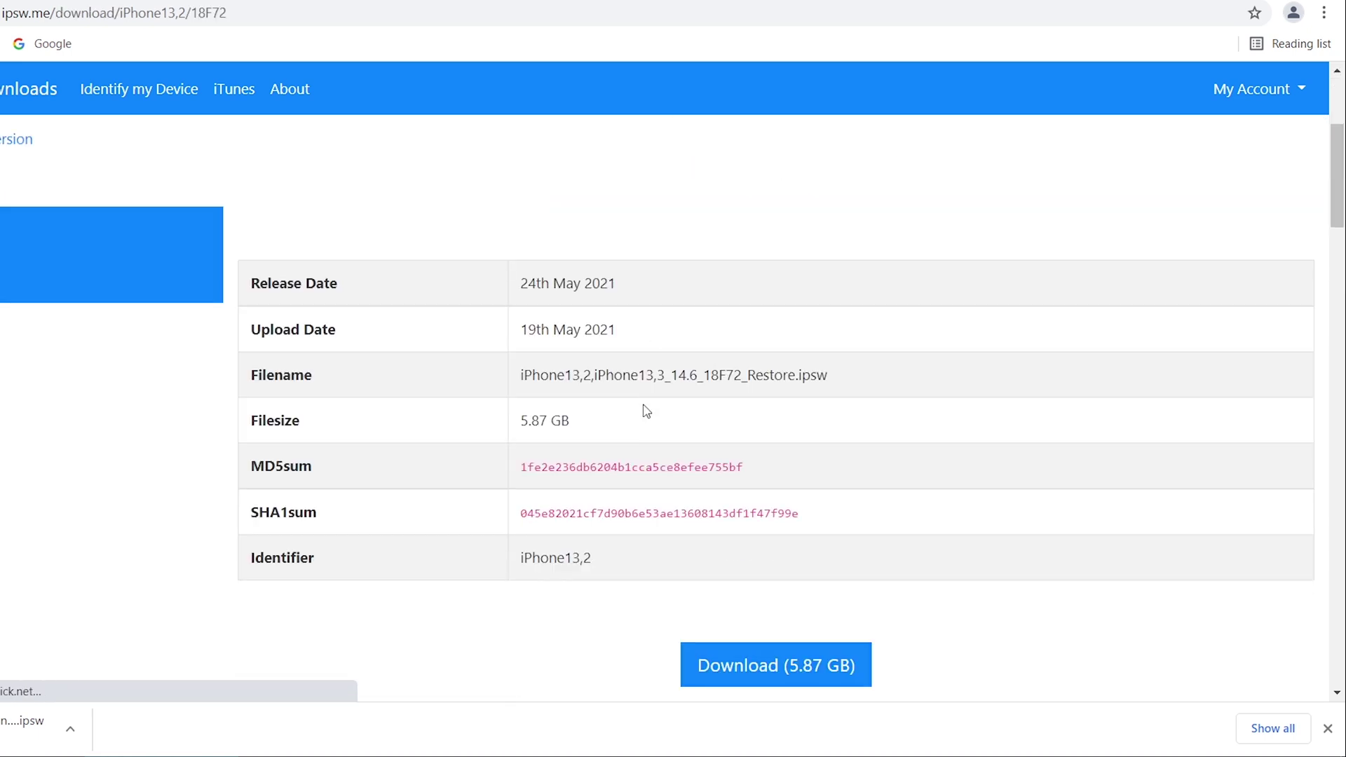
pyautogui.scroll(-2, 765, 511)
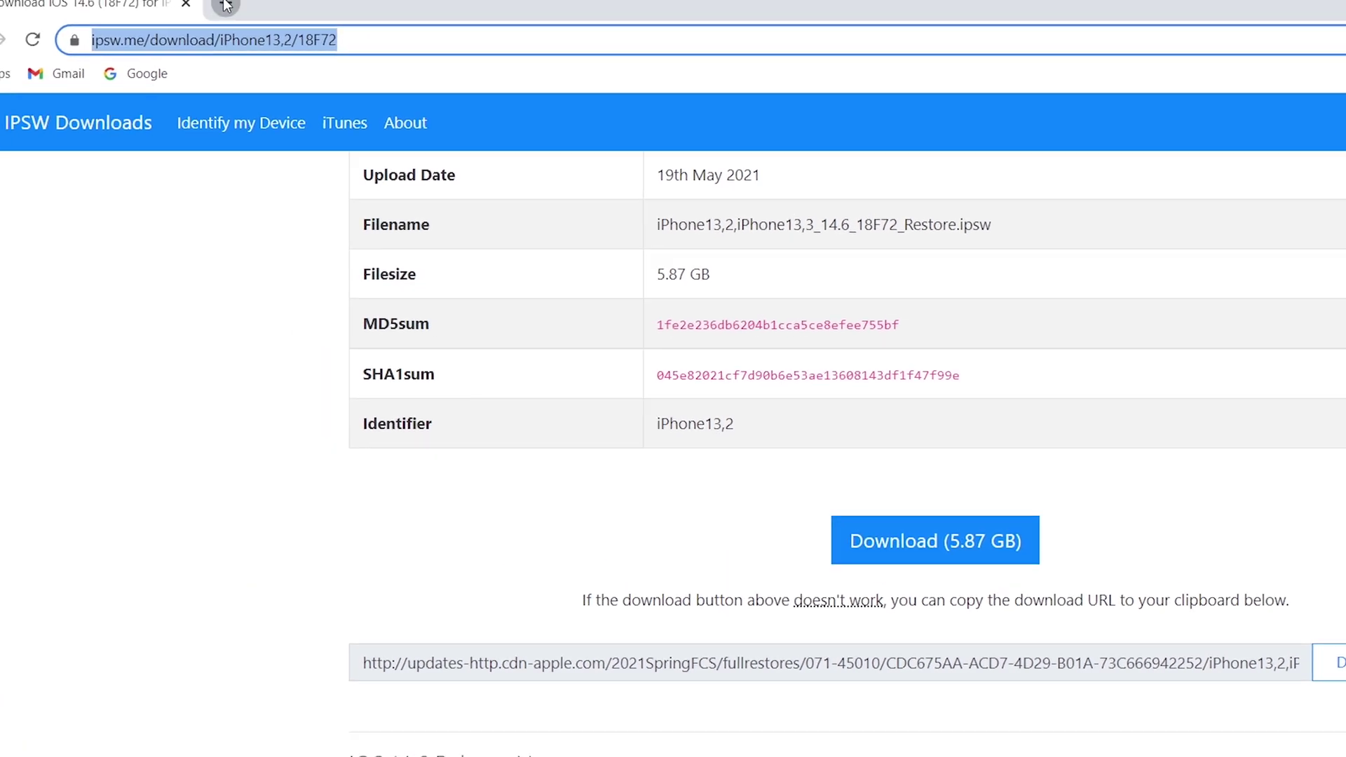
pyautogui.hotkey('ctrl', 't')
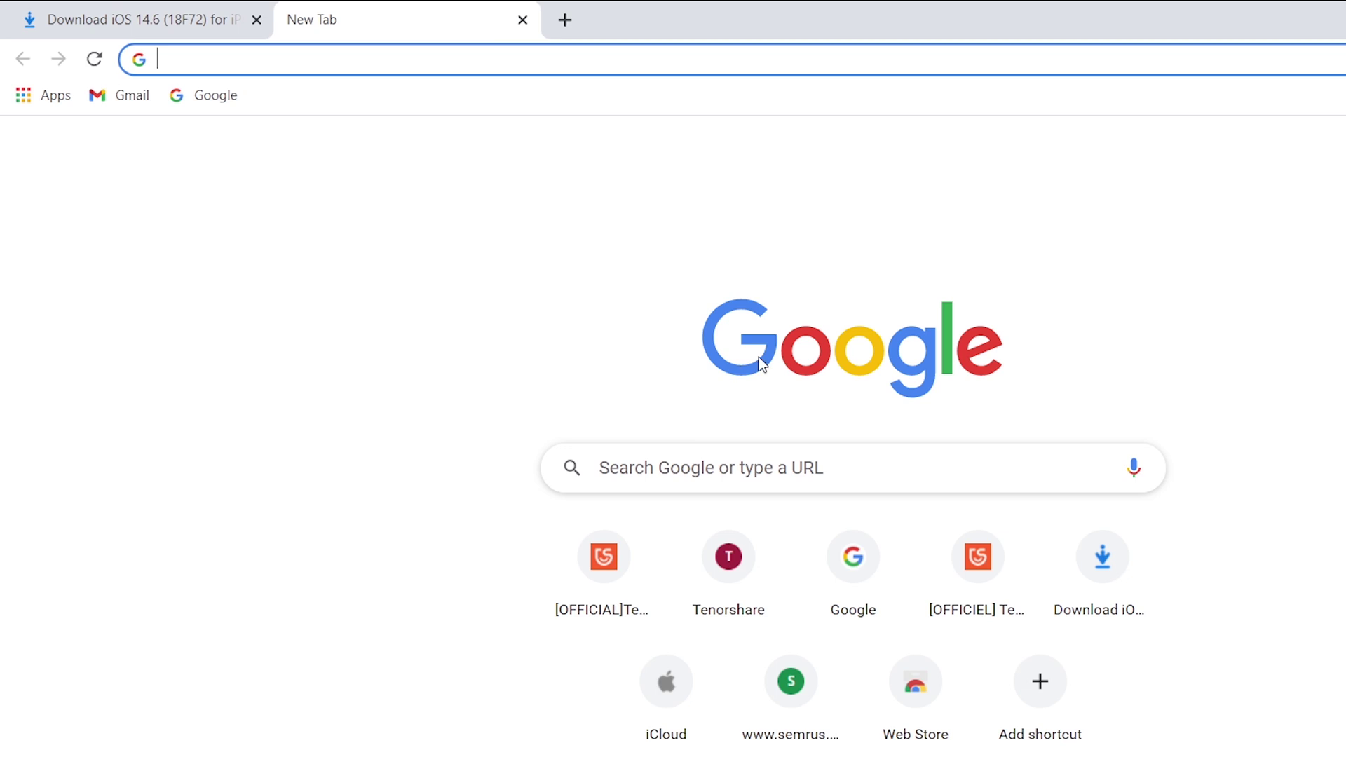
pyautogui.write('http://updates-http.cdn-apple.com/2021SpringFCS/fullrestores/071-45010/CDC675AA-ACD7-4D29-B01A-73C666942252/iPhone13,2,iPhone13,3_14.6_18F72_Restore.ipsw')
pyautogui.press('Return')
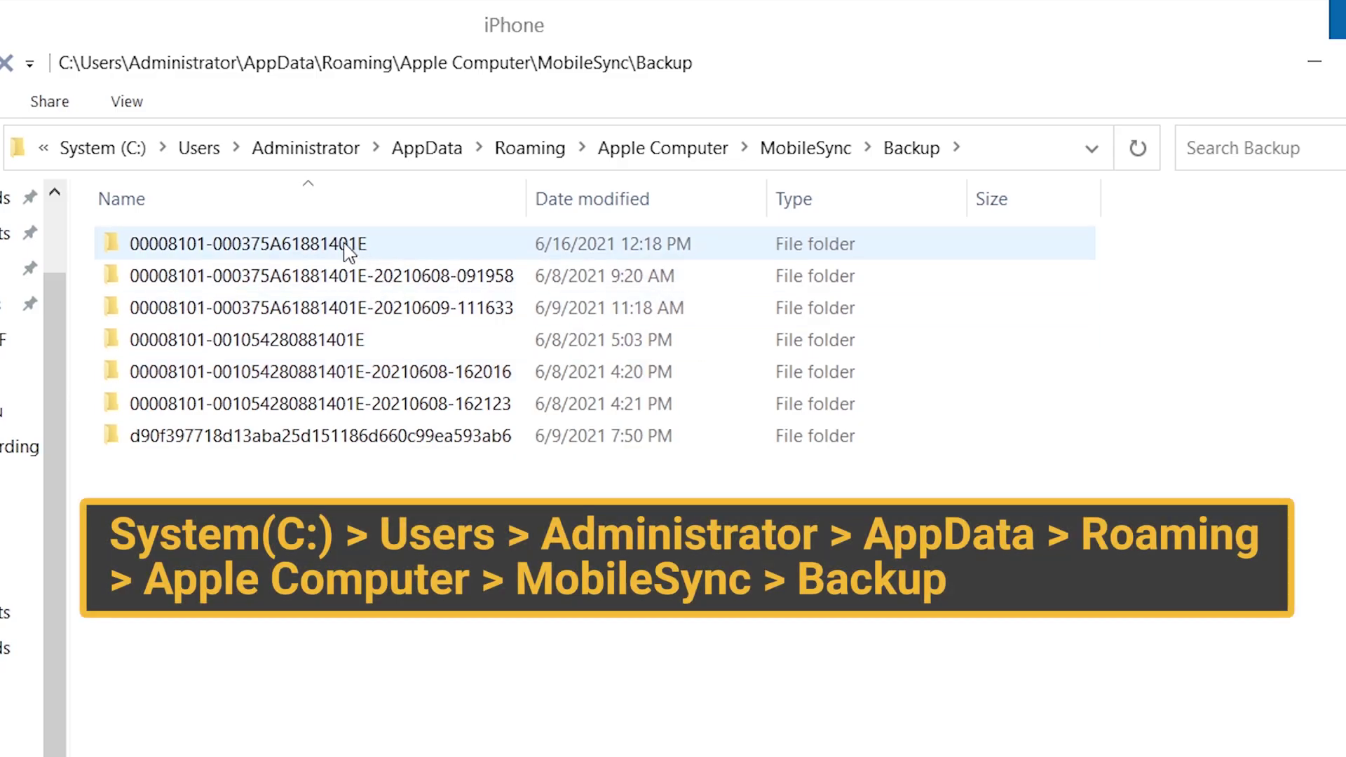
pyautogui.doubleClick(341, 253)
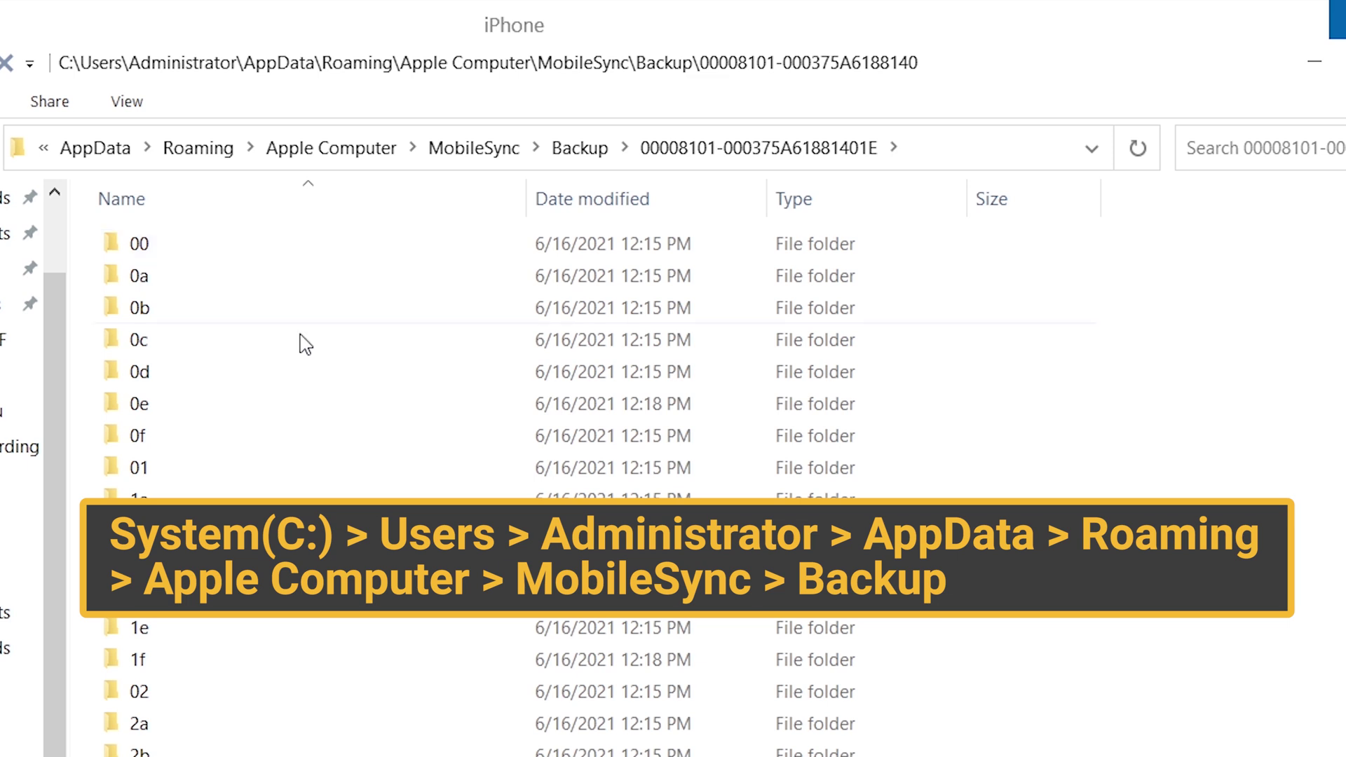
pyautogui.scroll(-9, 291, 437)
pyautogui.scroll(-10, 310, 410)
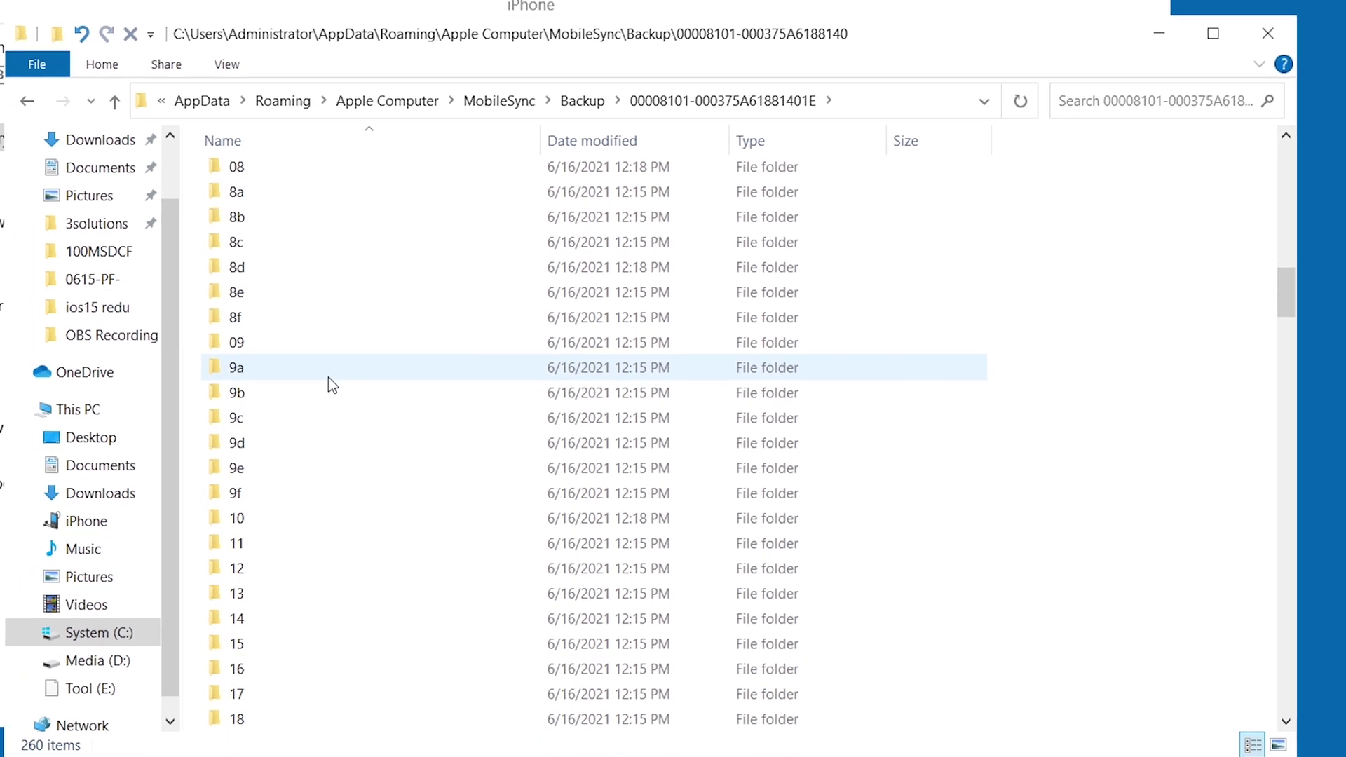
pyautogui.scroll(-10, 329, 378)
pyautogui.scroll(-11, 330, 381)
pyautogui.scroll(-20, 330, 391)
pyautogui.scroll(-13, 332, 396)
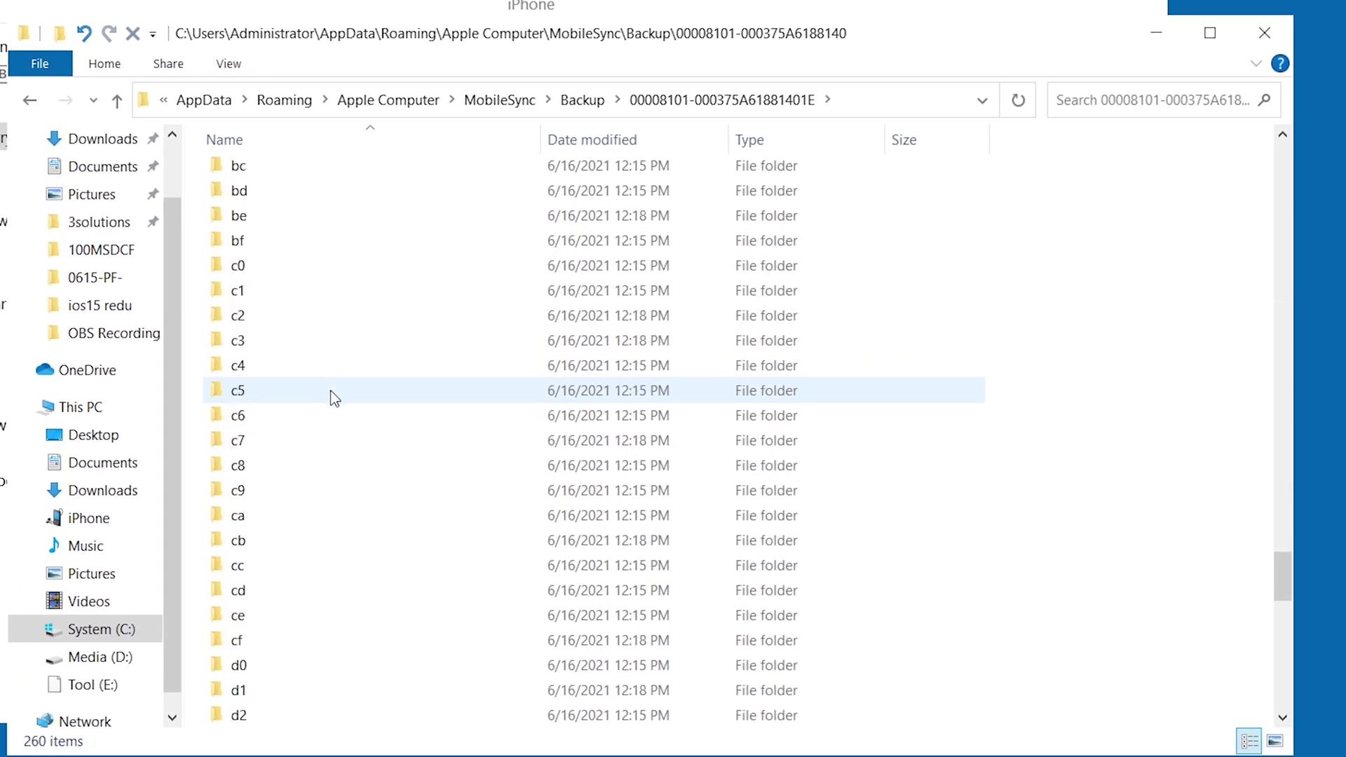
pyautogui.scroll(-5, 333, 401)
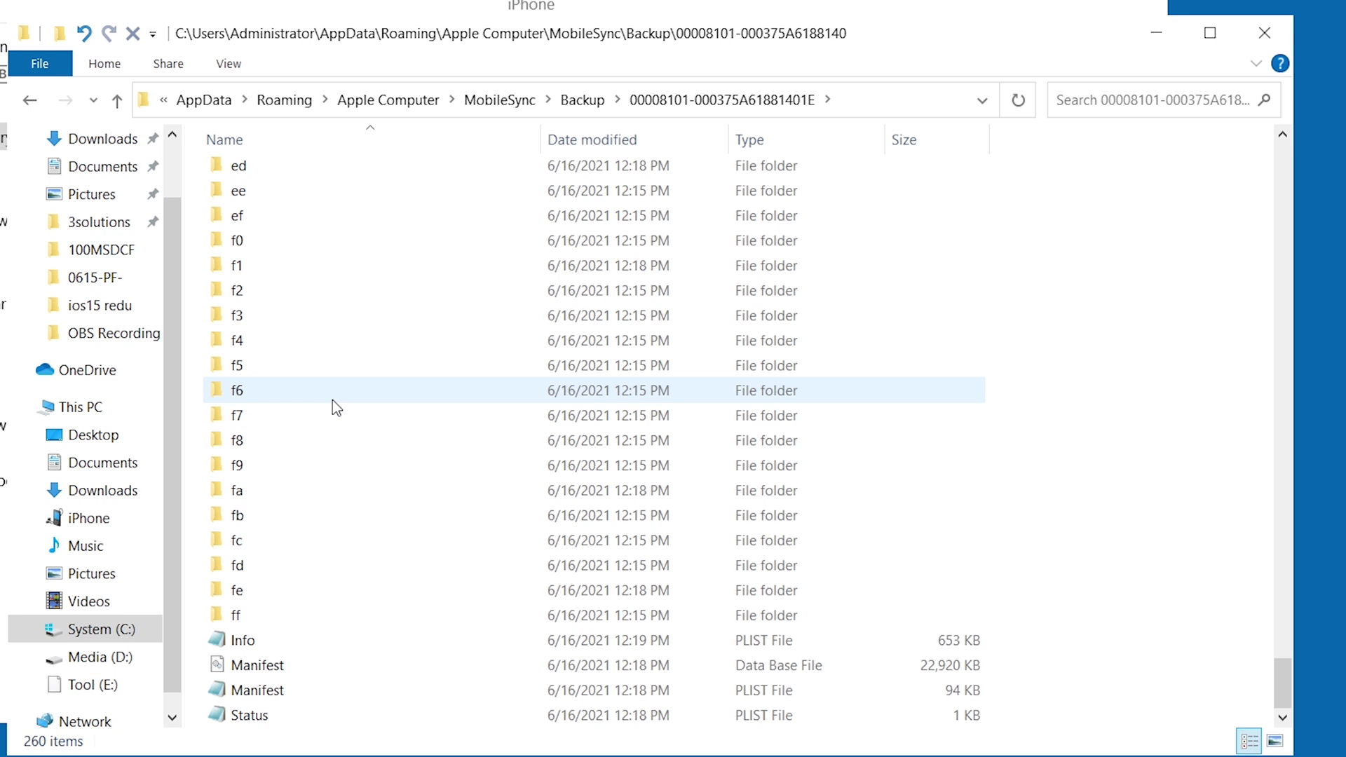
# Step: Find Product Version in Info.plist, change 15.0 to 14.0, and save the file
pyautogui.click(260, 640)
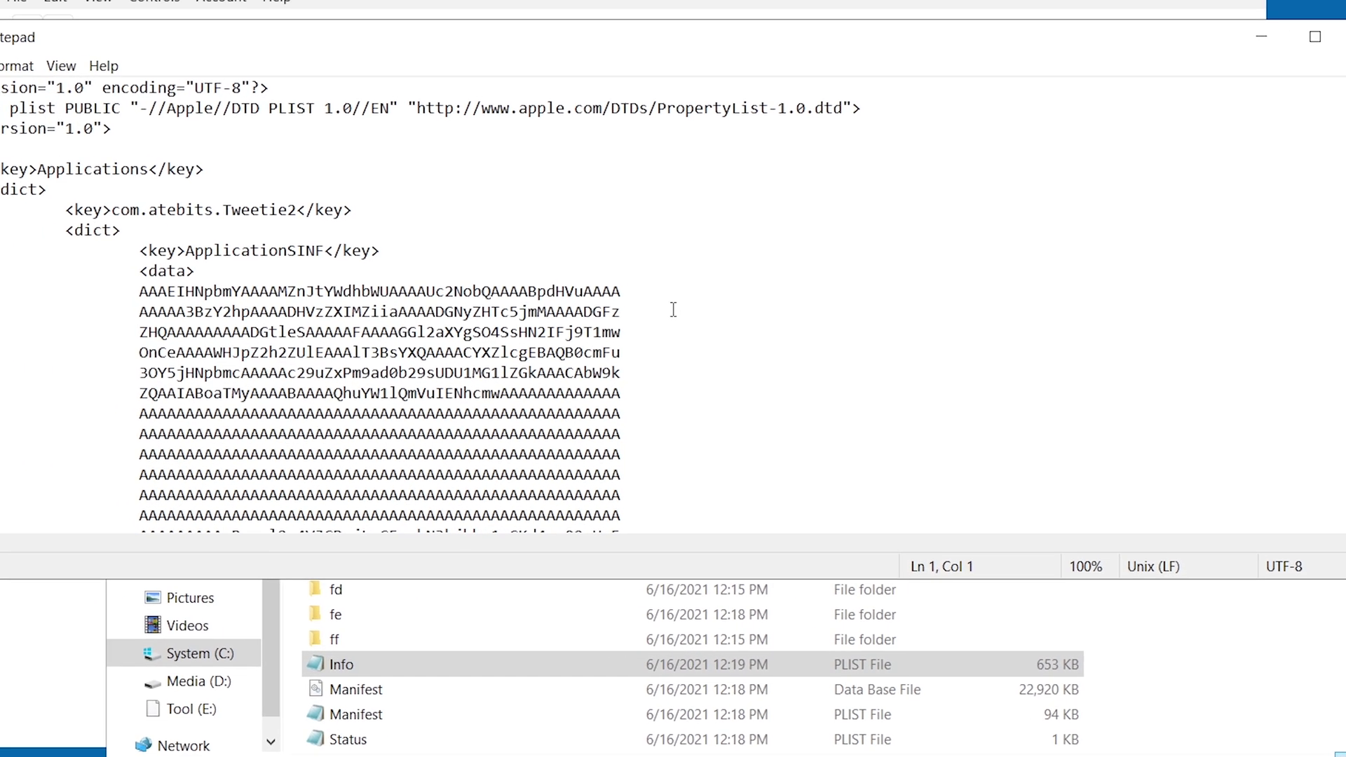
pyautogui.hotkey('ctrl', 'f')
pyautogui.hotkey('ctrl', 'f')
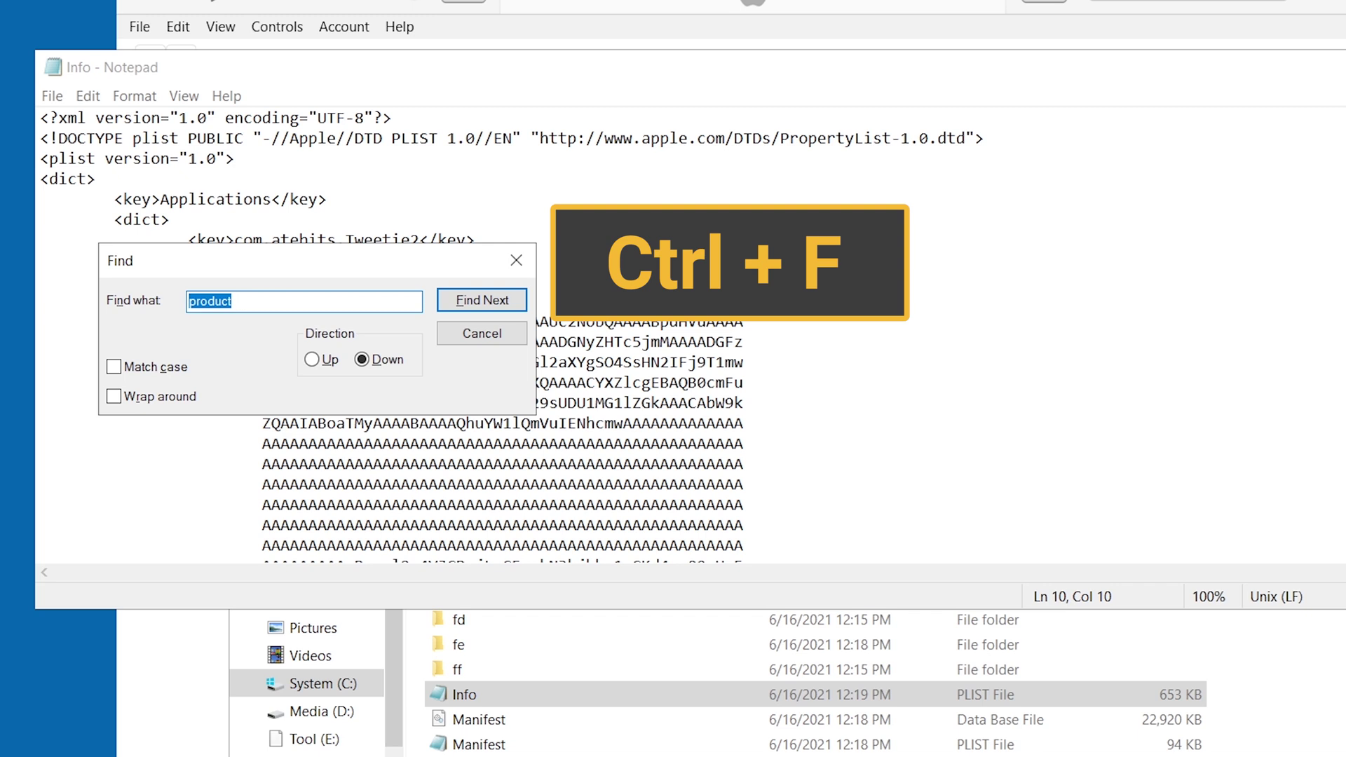
pyautogui.click(494, 300)
pyautogui.click(493, 300)
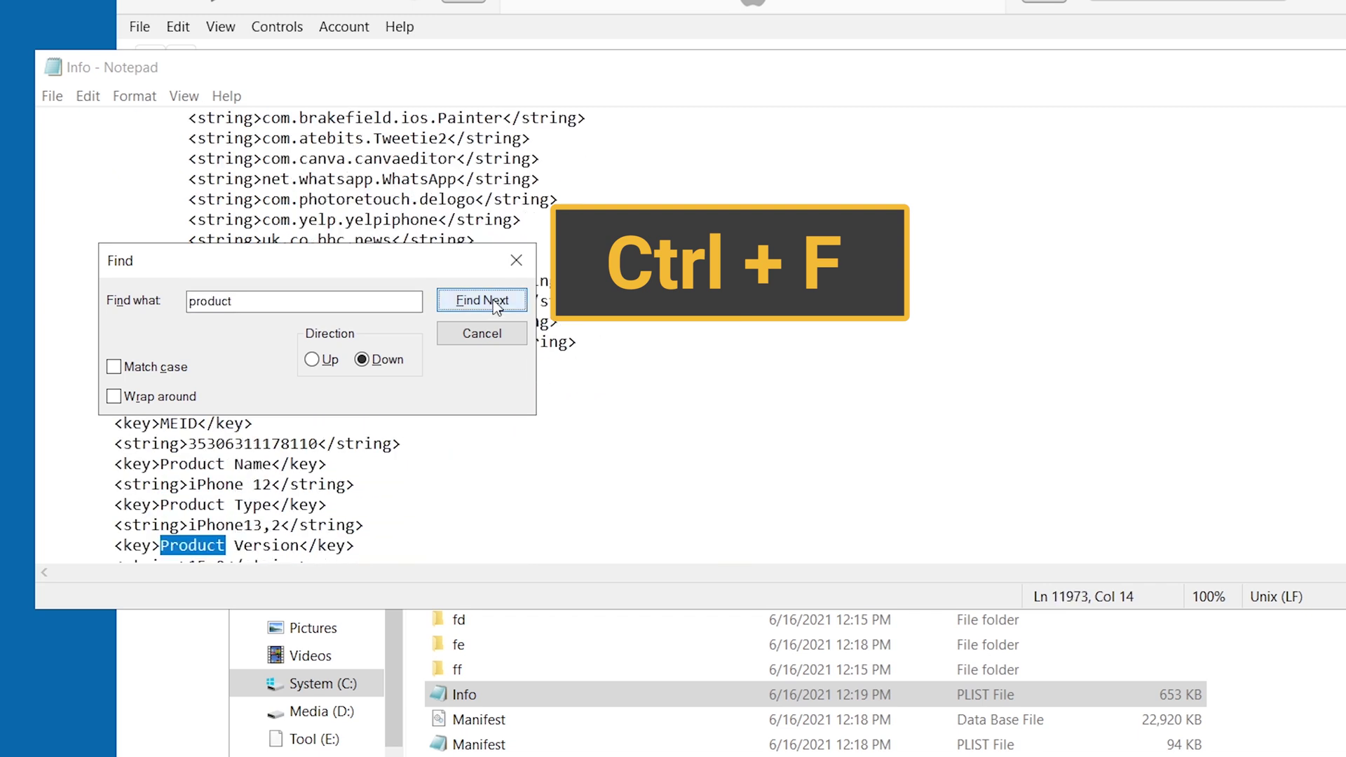
pyautogui.click(516, 259)
pyautogui.scroll(-1, 421, 326)
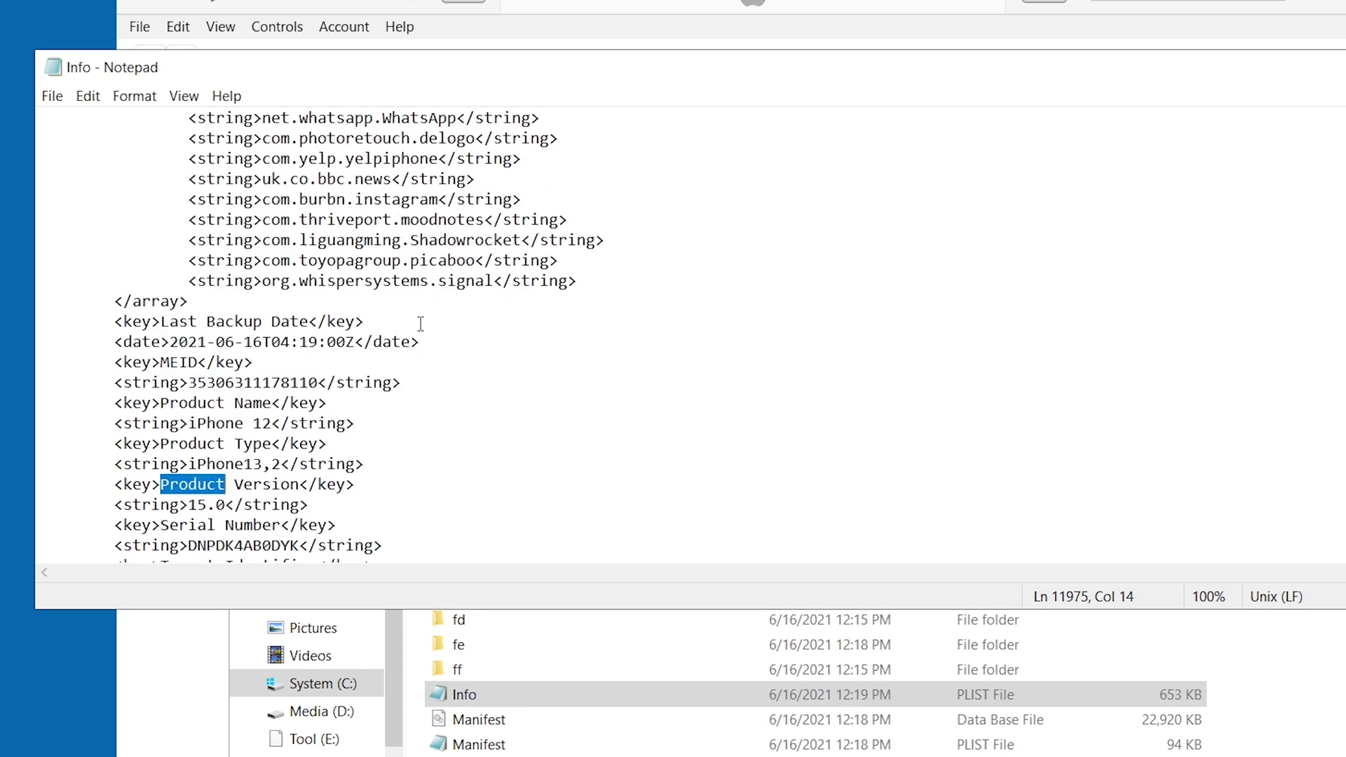
pyautogui.scroll(-2, 419, 325)
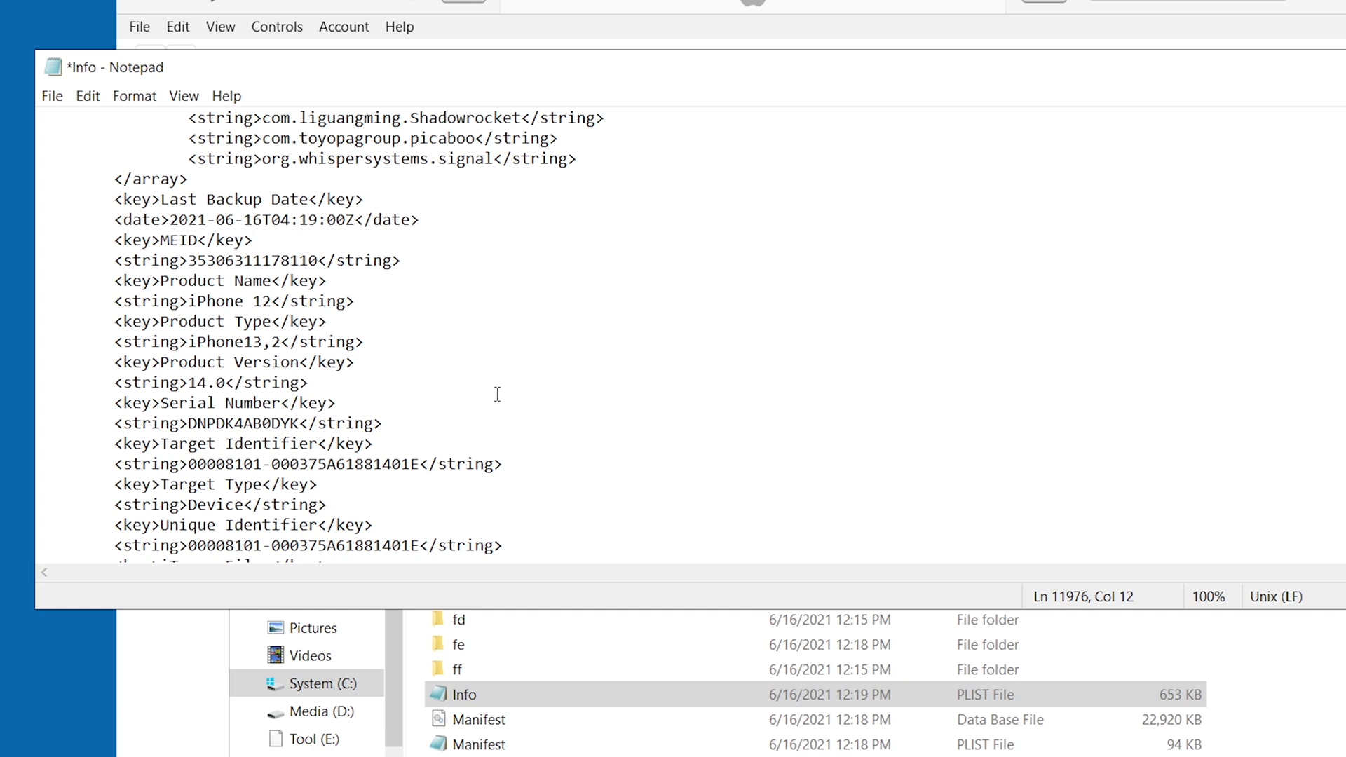
pyautogui.click(52, 96)
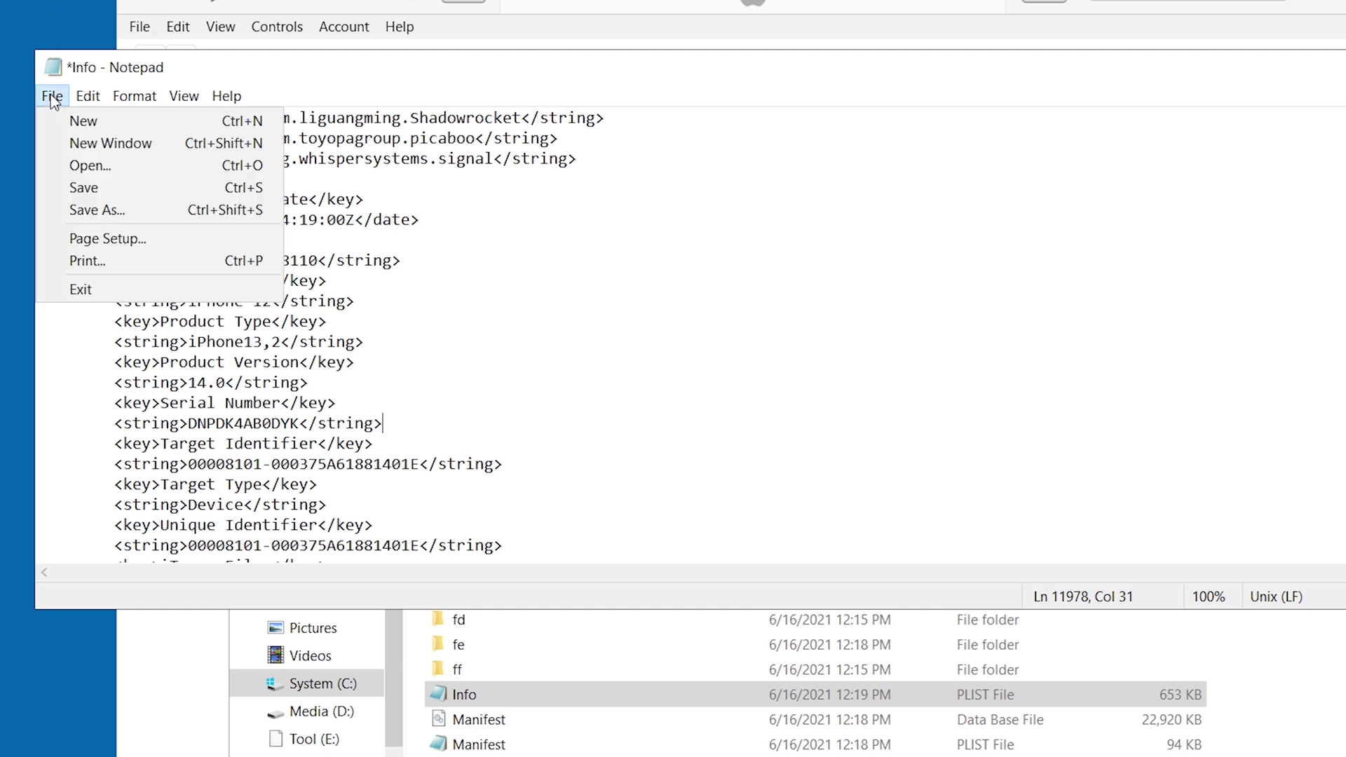
pyautogui.click(85, 188)
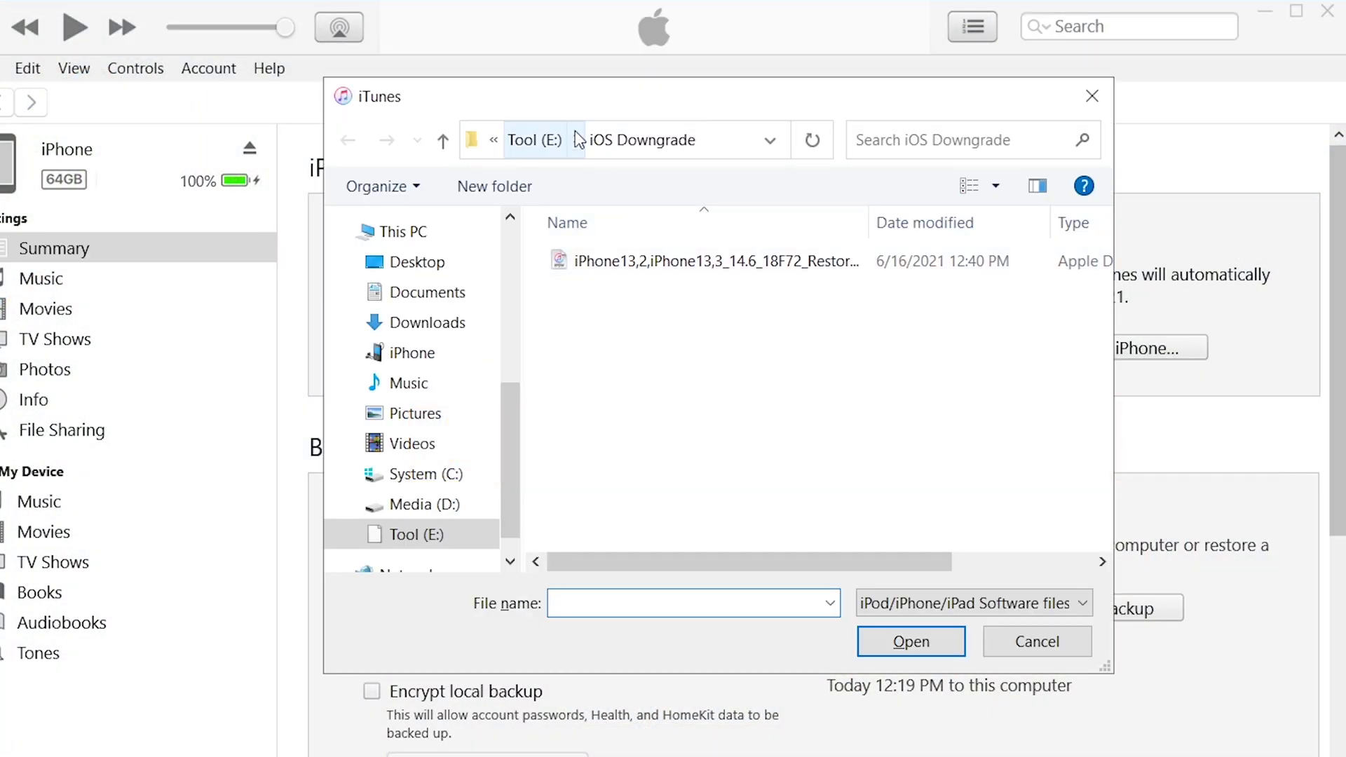
# Step: Restore the iPhone with the downloaded iPhone13,2 iOS 14.6 IPSW and confirm the erase
pyautogui.click(758, 266)
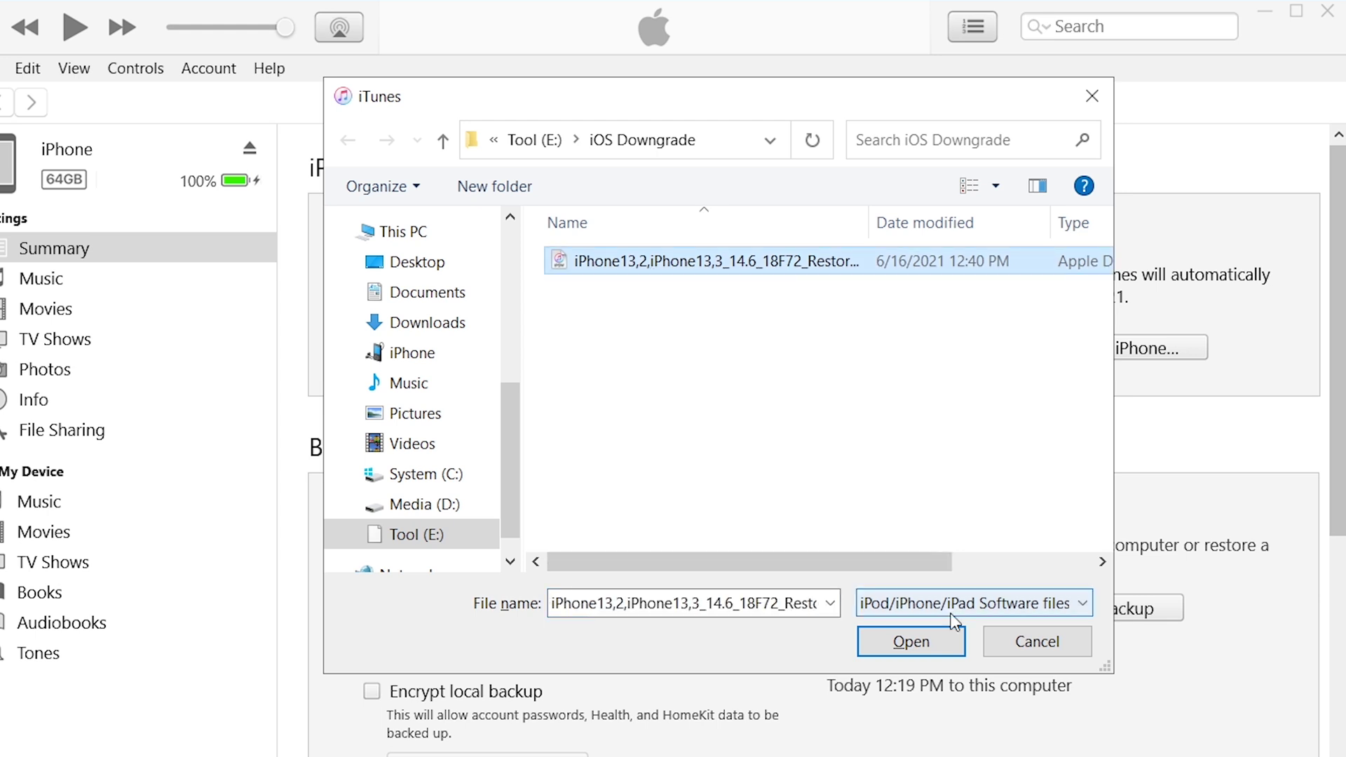
pyautogui.click(918, 639)
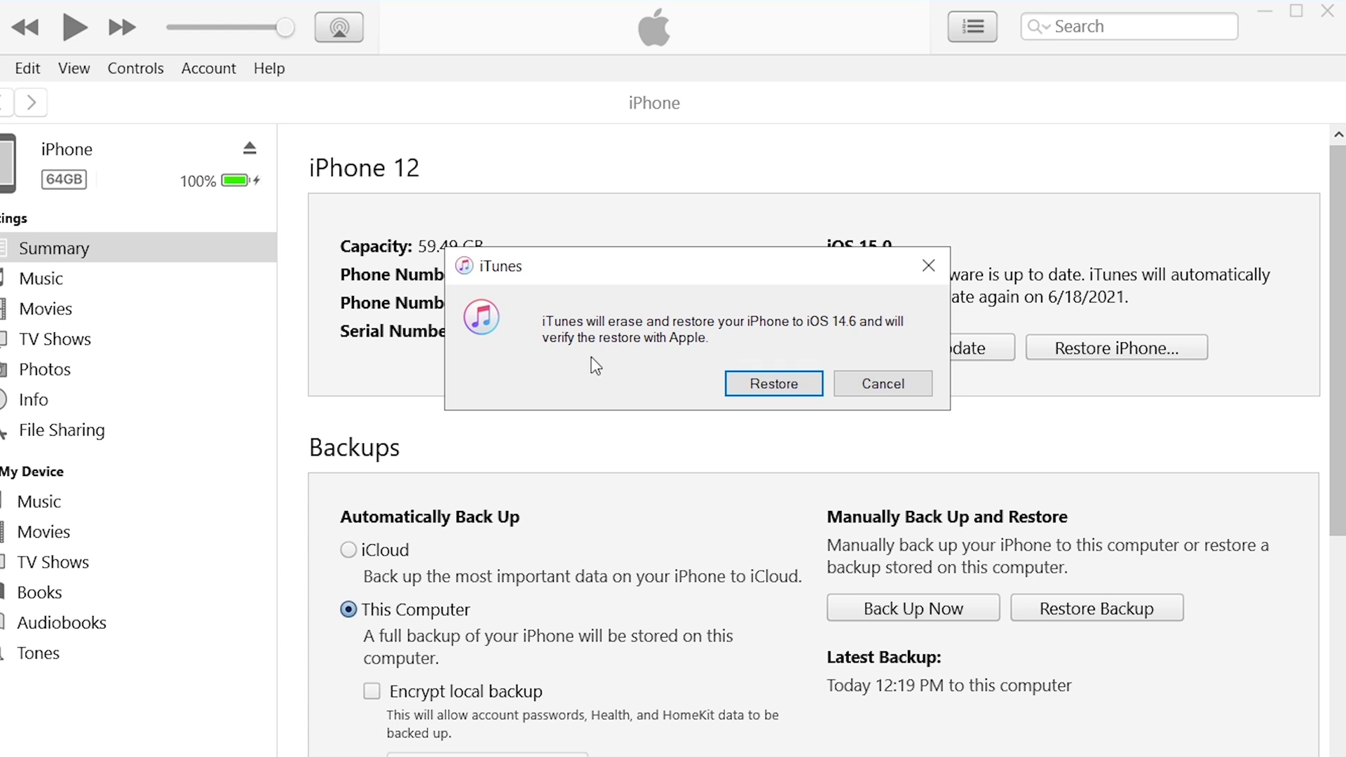
pyautogui.click(772, 389)
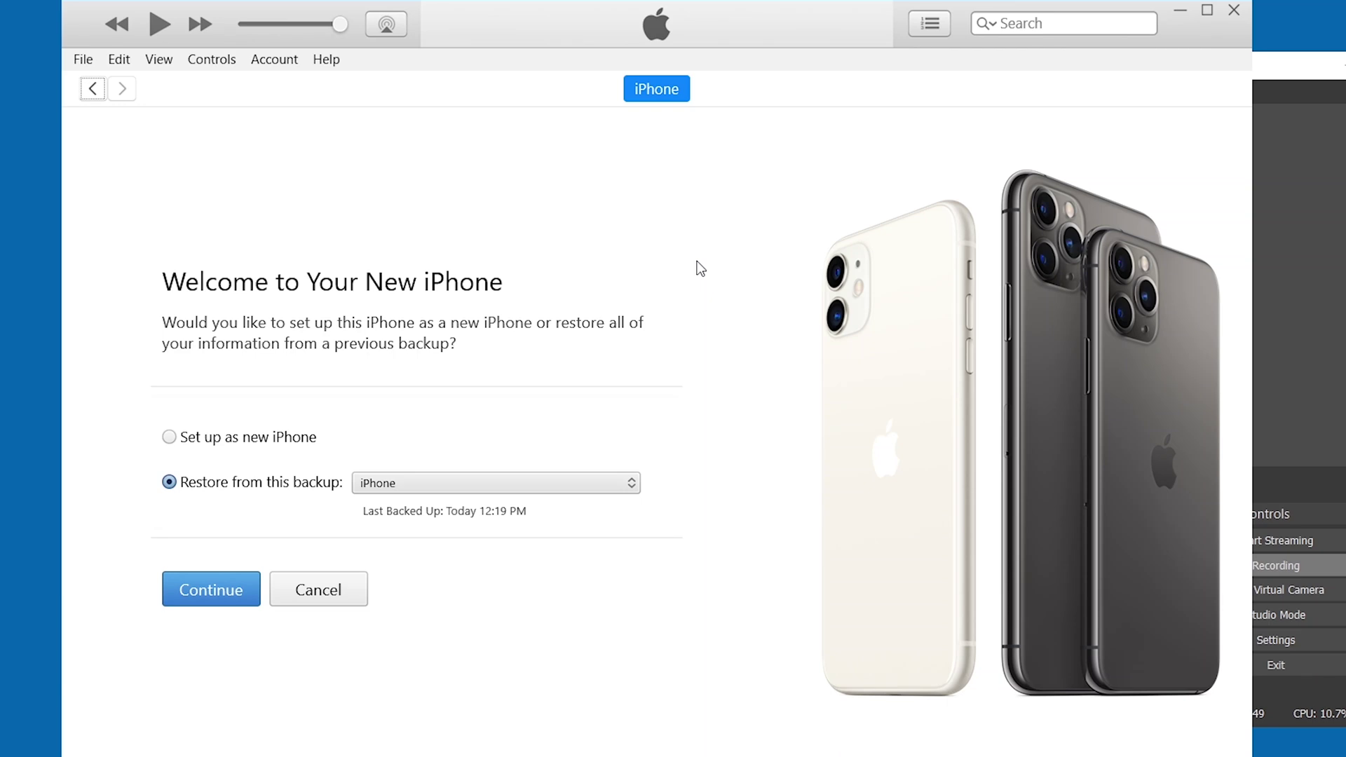
# Step: Choose the 'iPhone' backup from today at 12:19 PM and continue the restore
pyautogui.click(589, 483)
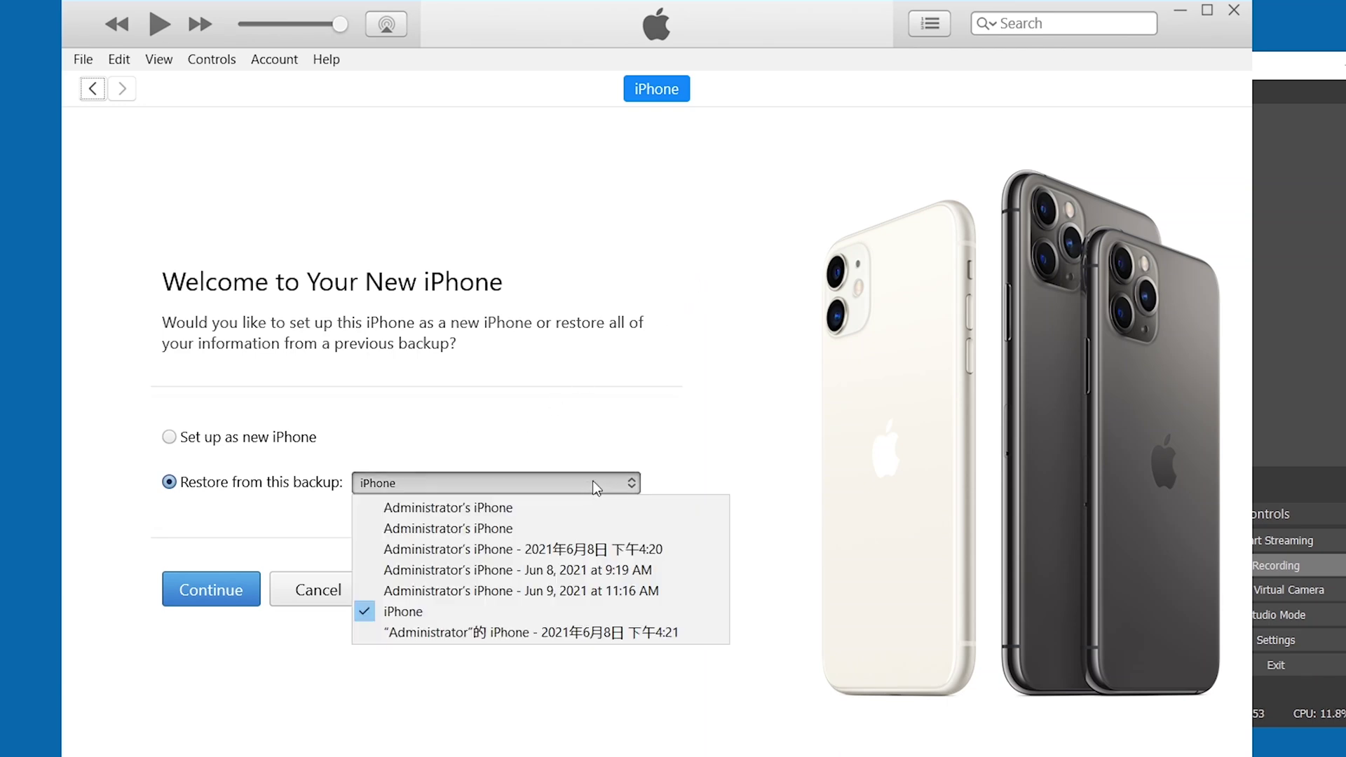
pyautogui.click(595, 481)
pyautogui.click(225, 588)
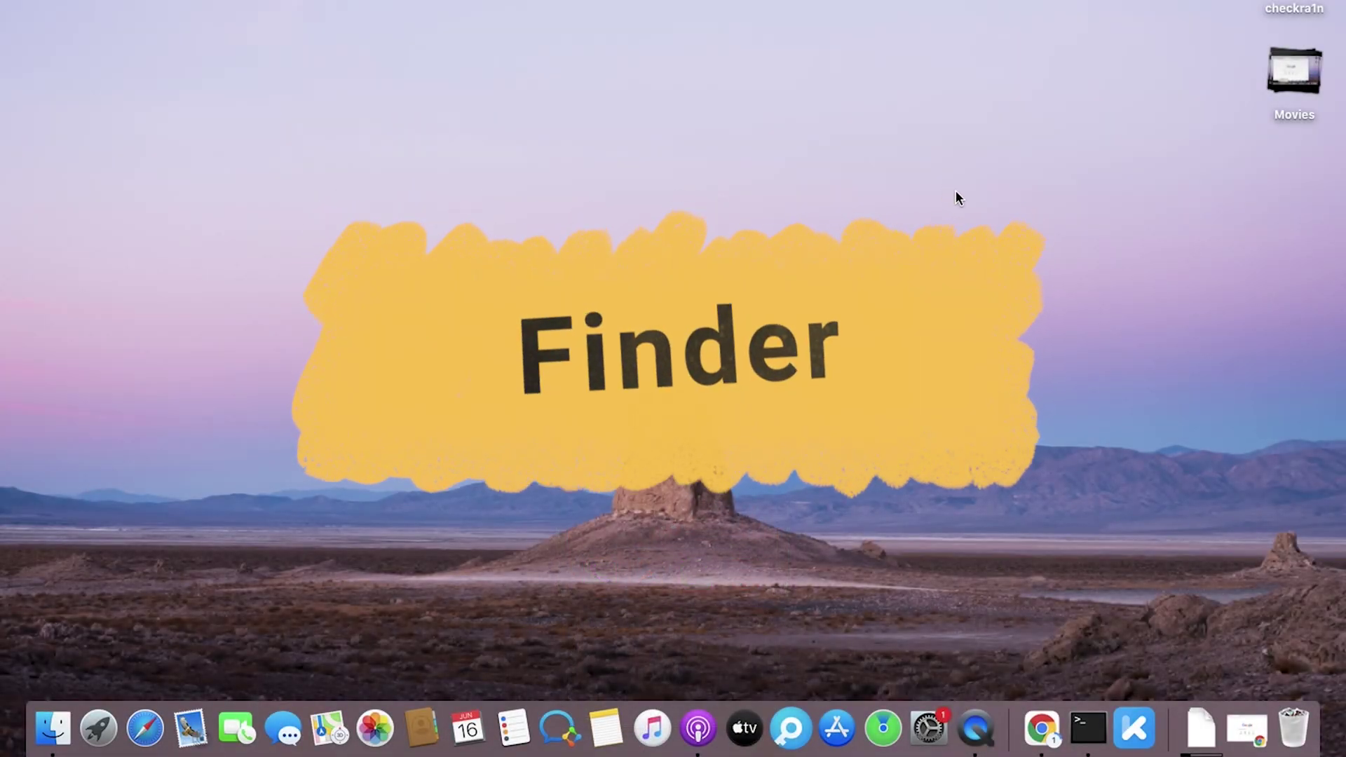
# Step: Reopen Chrome, go to ipsw.me, pick iPhone and download the iOS 14.6 firmware
pyautogui.click(1255, 749)
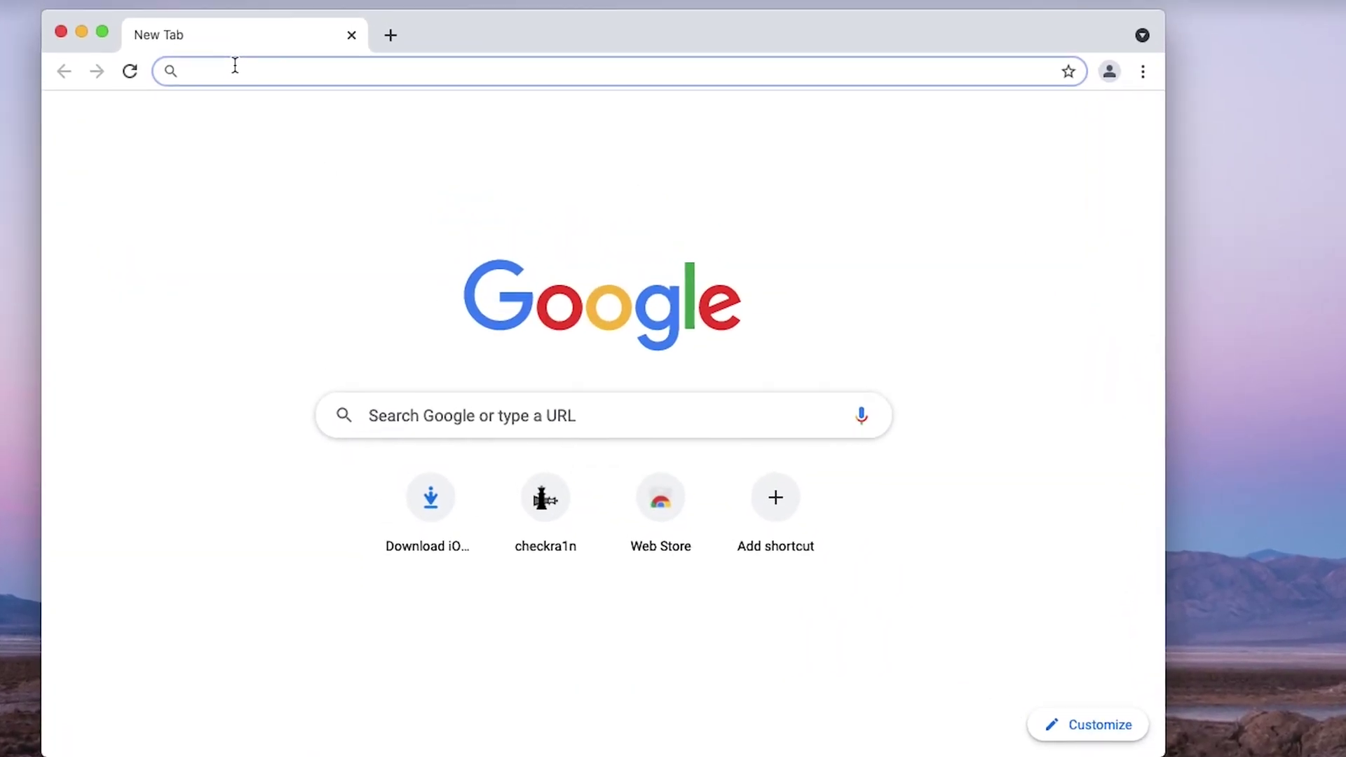
pyautogui.write('htt')
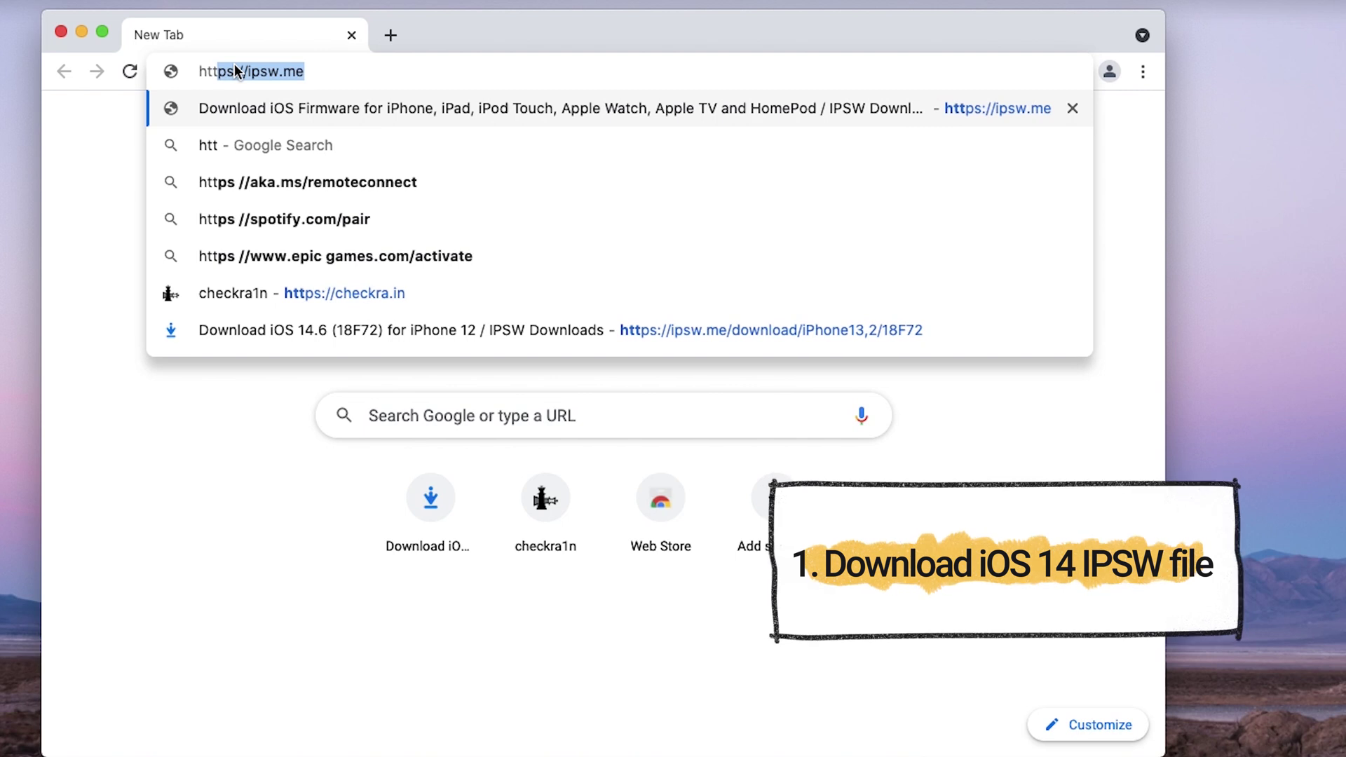
pyautogui.write('ps:')
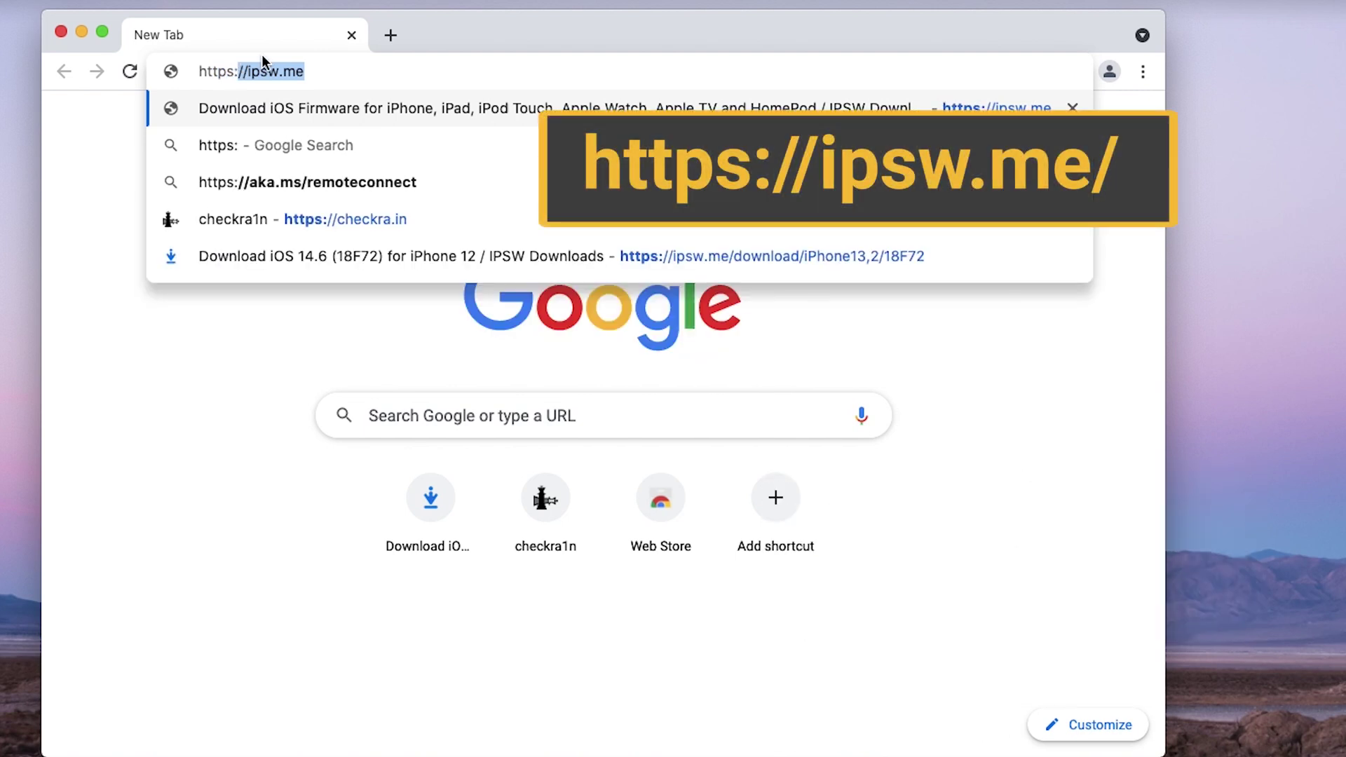
pyautogui.press('Return')
pyautogui.click(674, 496)
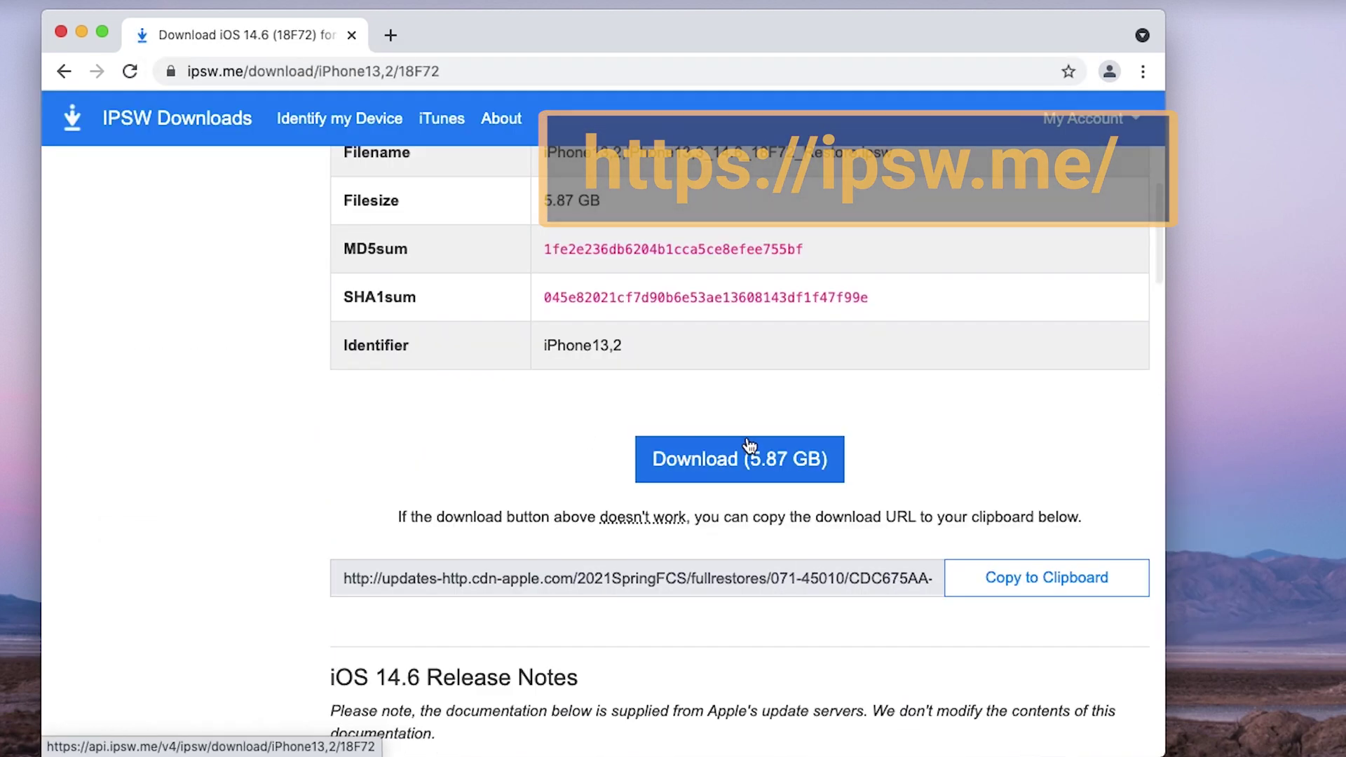
pyautogui.click(737, 459)
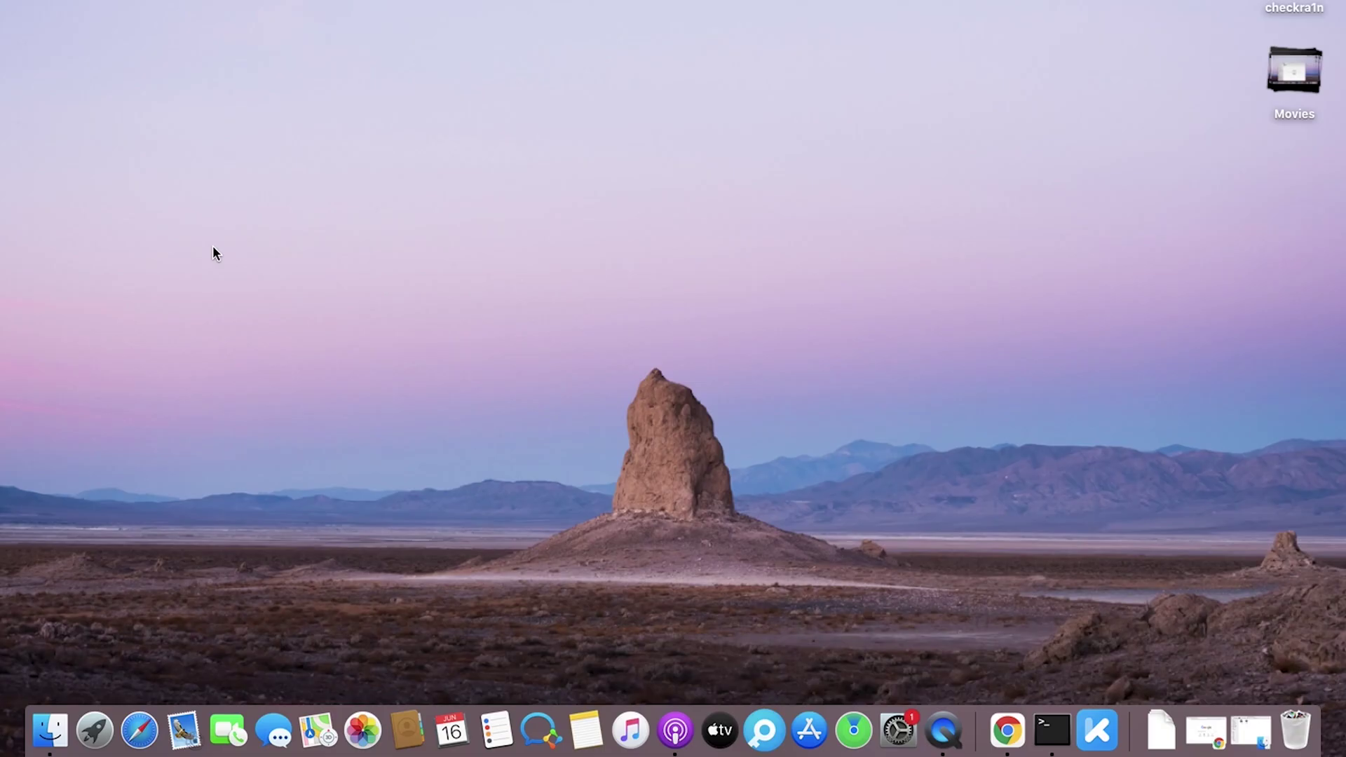
# Step: Back up the connected iPhone to this Mac from Finder and view the device backups list
pyautogui.click(58, 726)
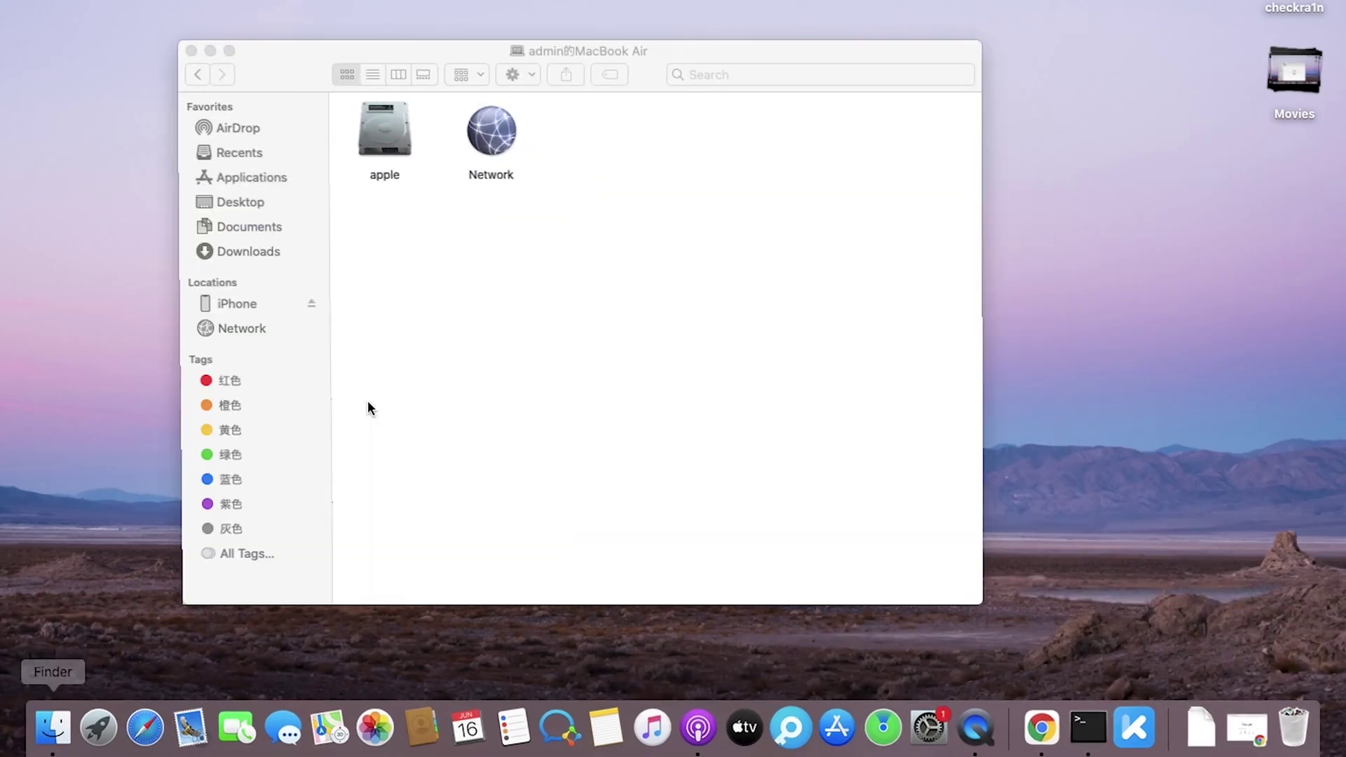
pyautogui.click(242, 302)
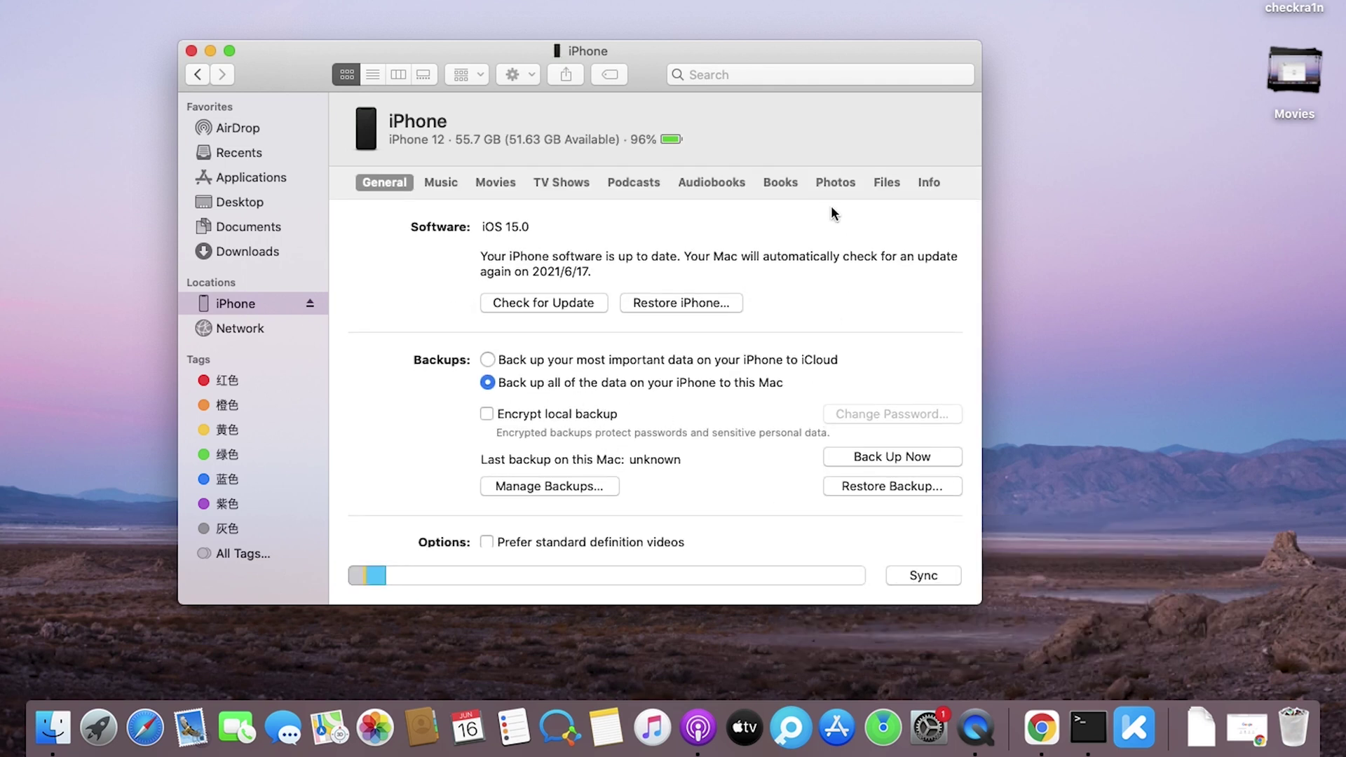
pyautogui.click(885, 453)
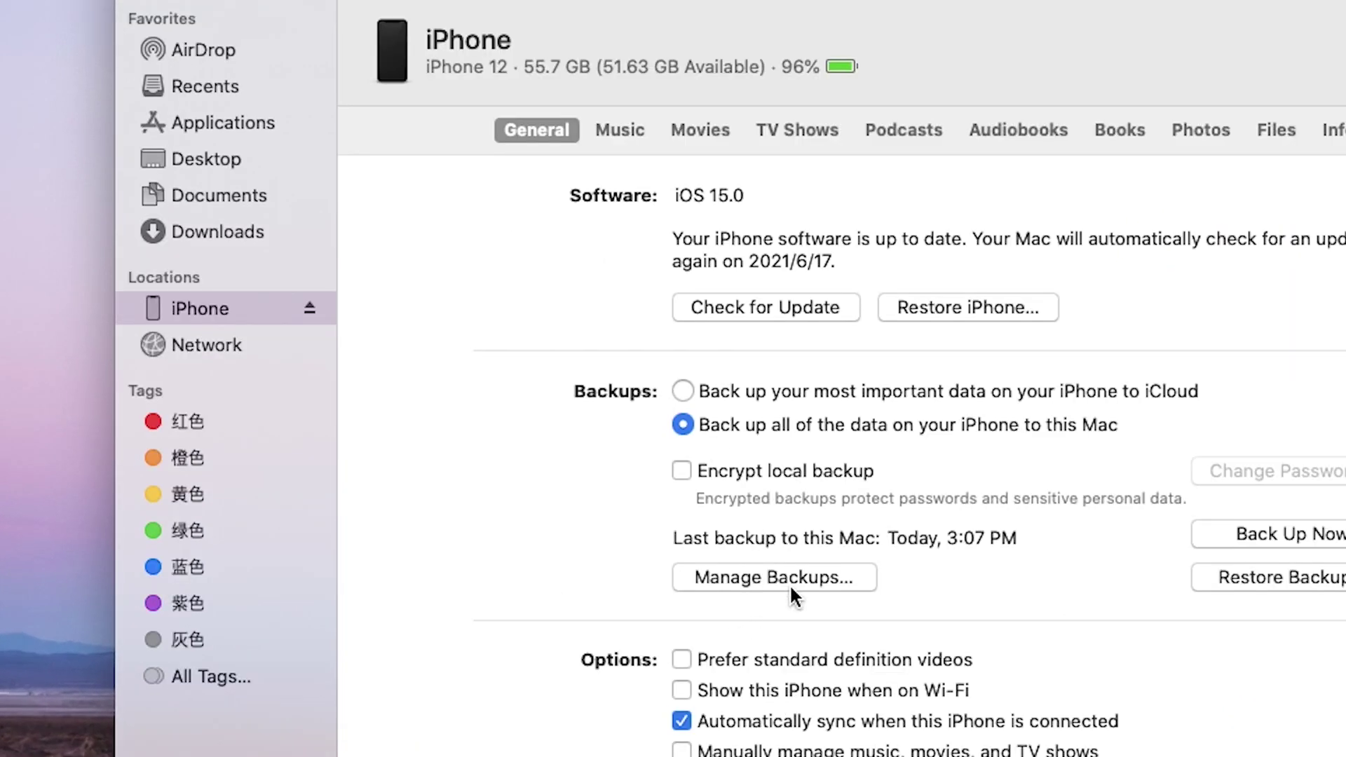
pyautogui.click(784, 578)
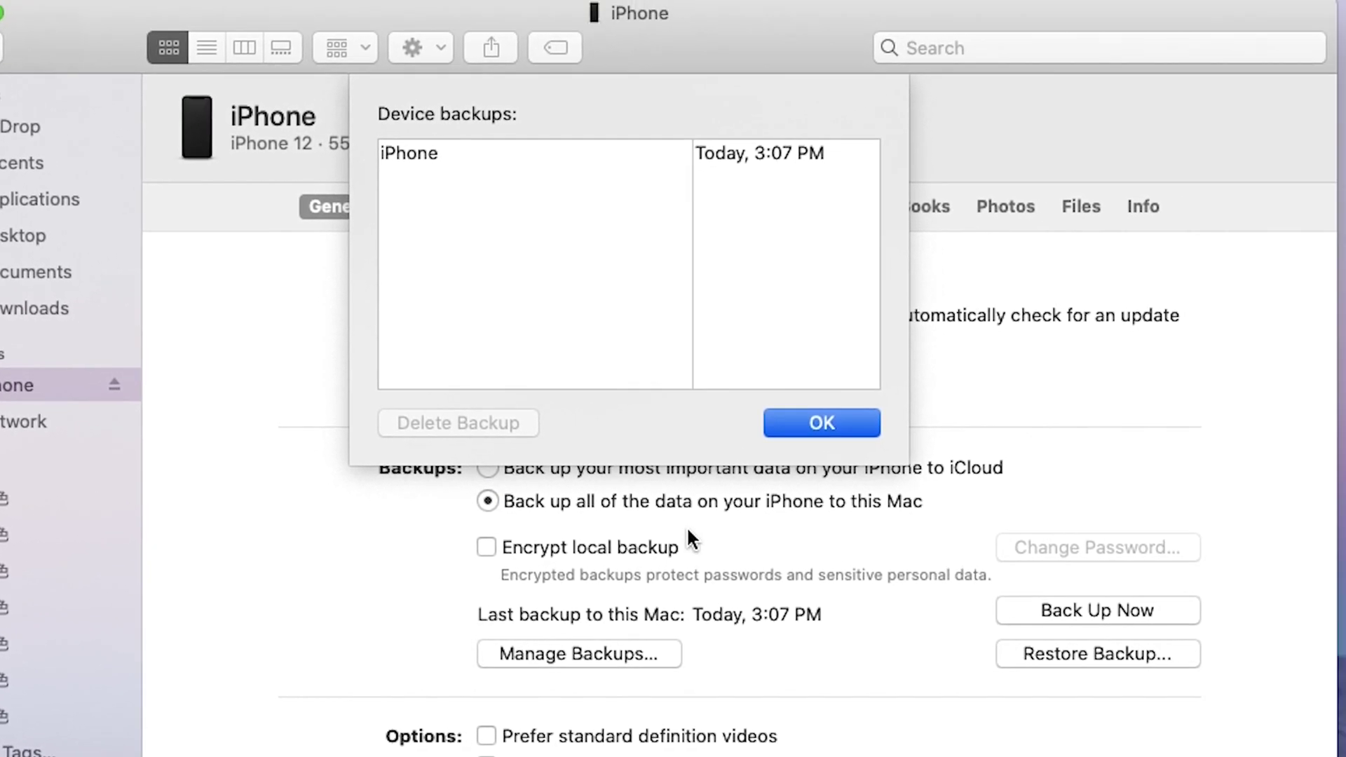
pyautogui.rightClick(419, 154)
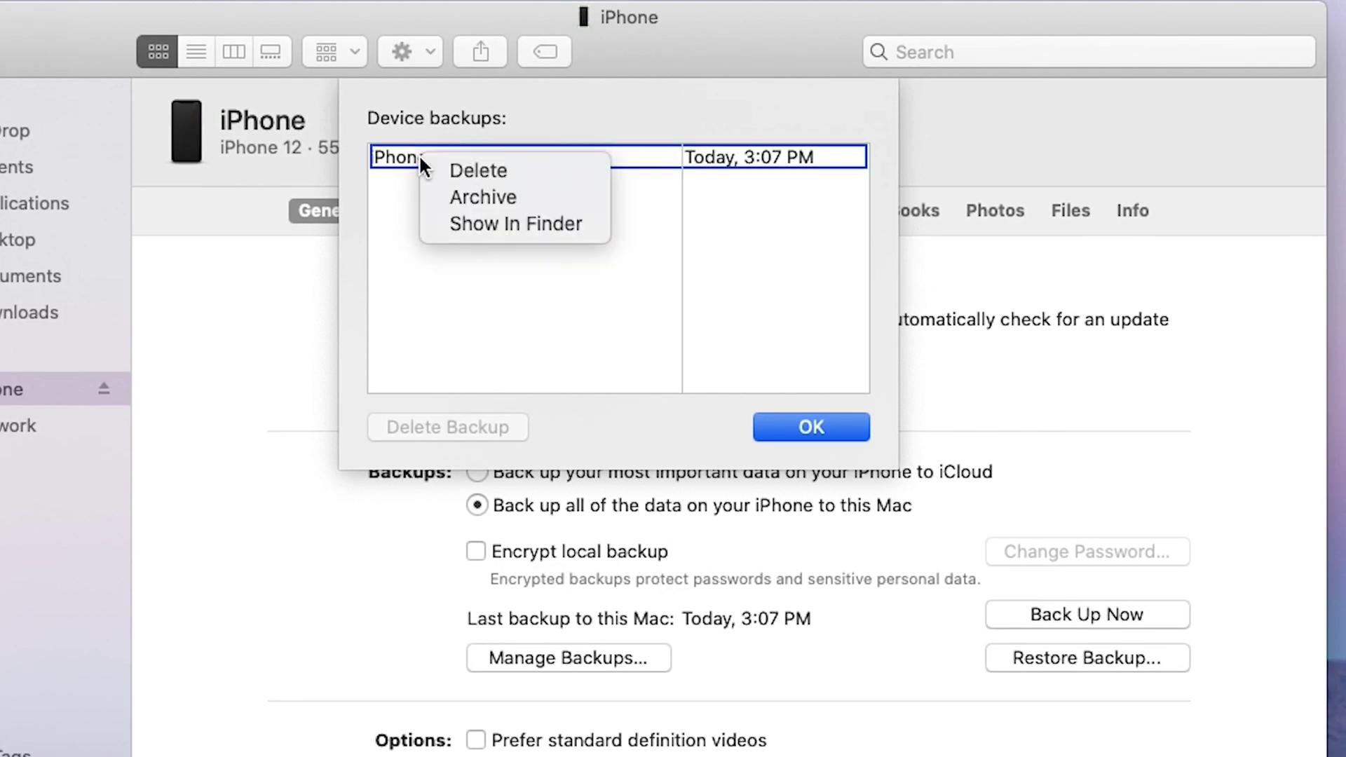
pyautogui.click(502, 221)
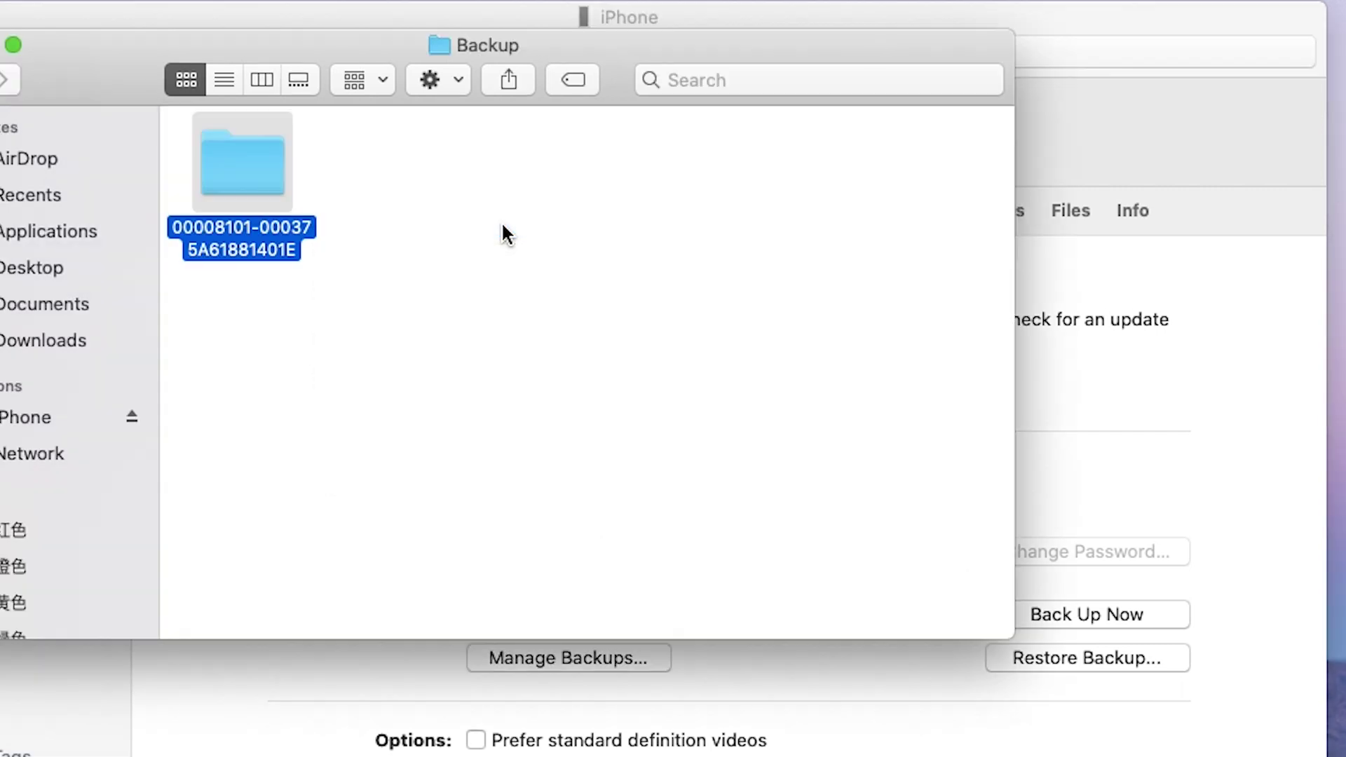
pyautogui.doubleClick(247, 187)
pyautogui.scroll(-10, 433, 264)
pyautogui.scroll(-10, 433, 264)
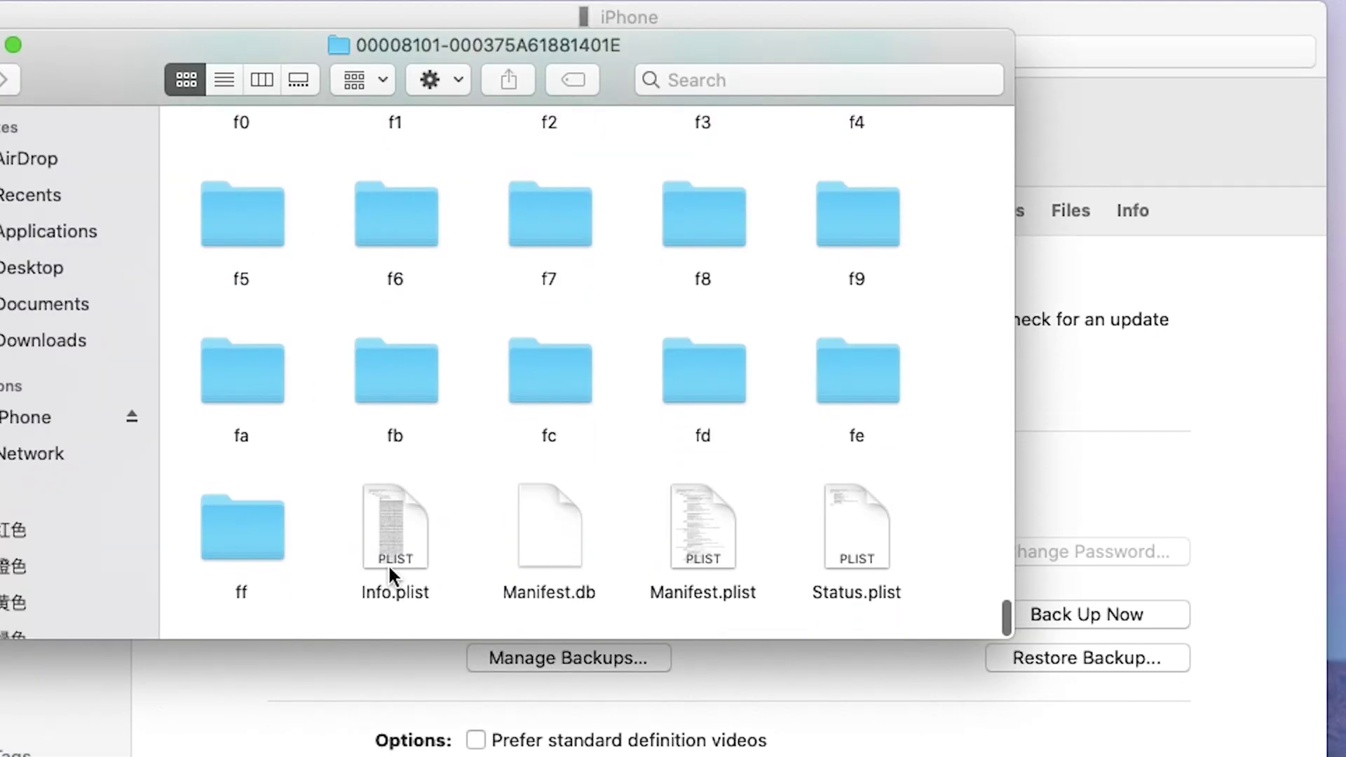
# Step: Open that backup's Info.plist file with TextEdit
pyautogui.rightClick(391, 563)
pyautogui.click(815, 523)
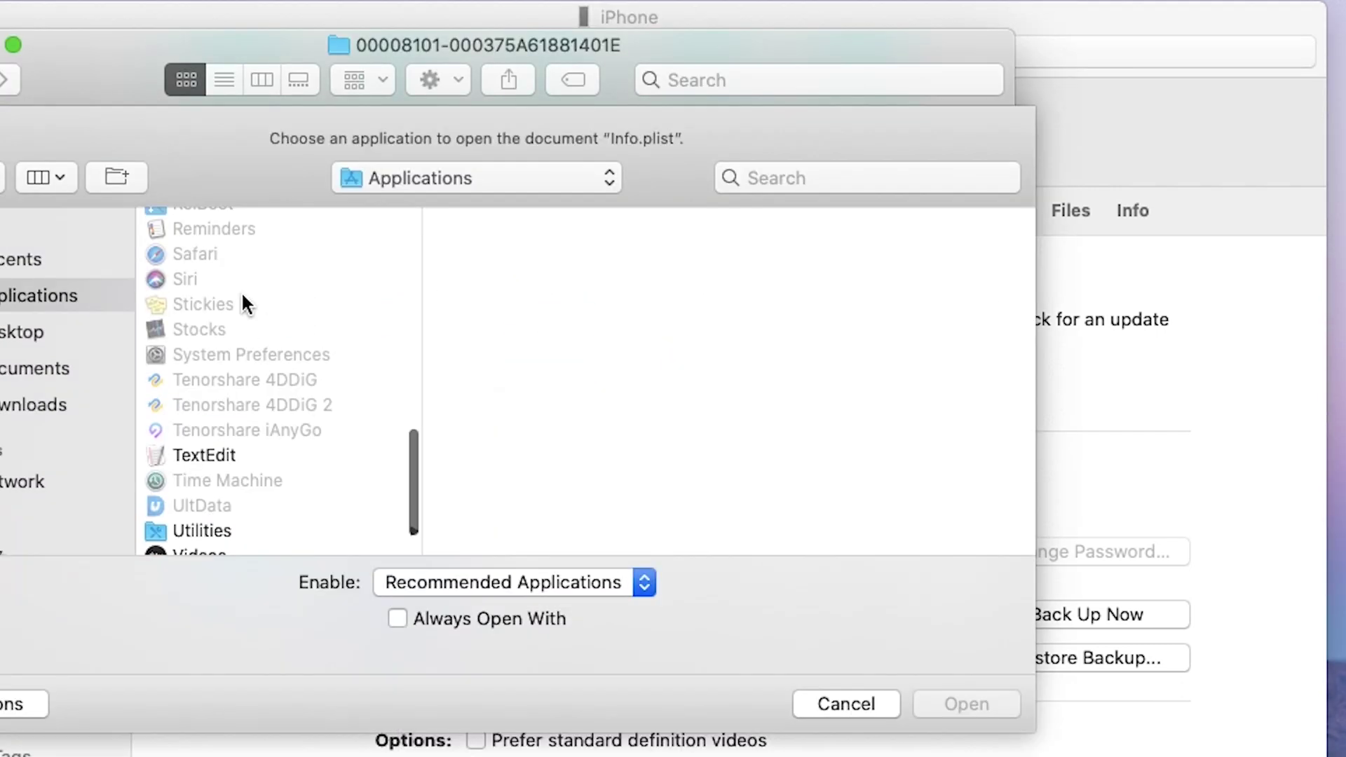
pyautogui.click(200, 455)
pyautogui.click(953, 701)
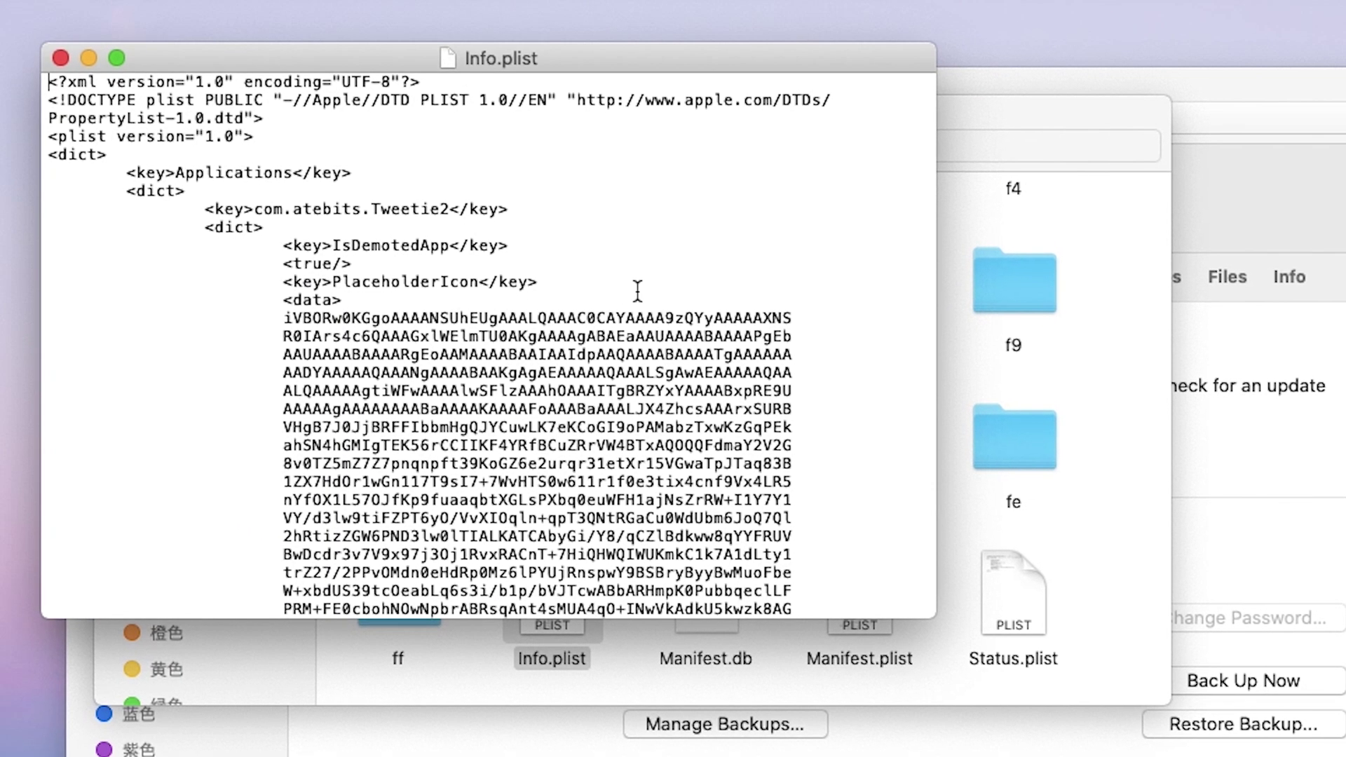
# Step: Search the plist for 'product', change Product Version from 15.0 to 14.0, and close search
pyautogui.press('cmd+f')
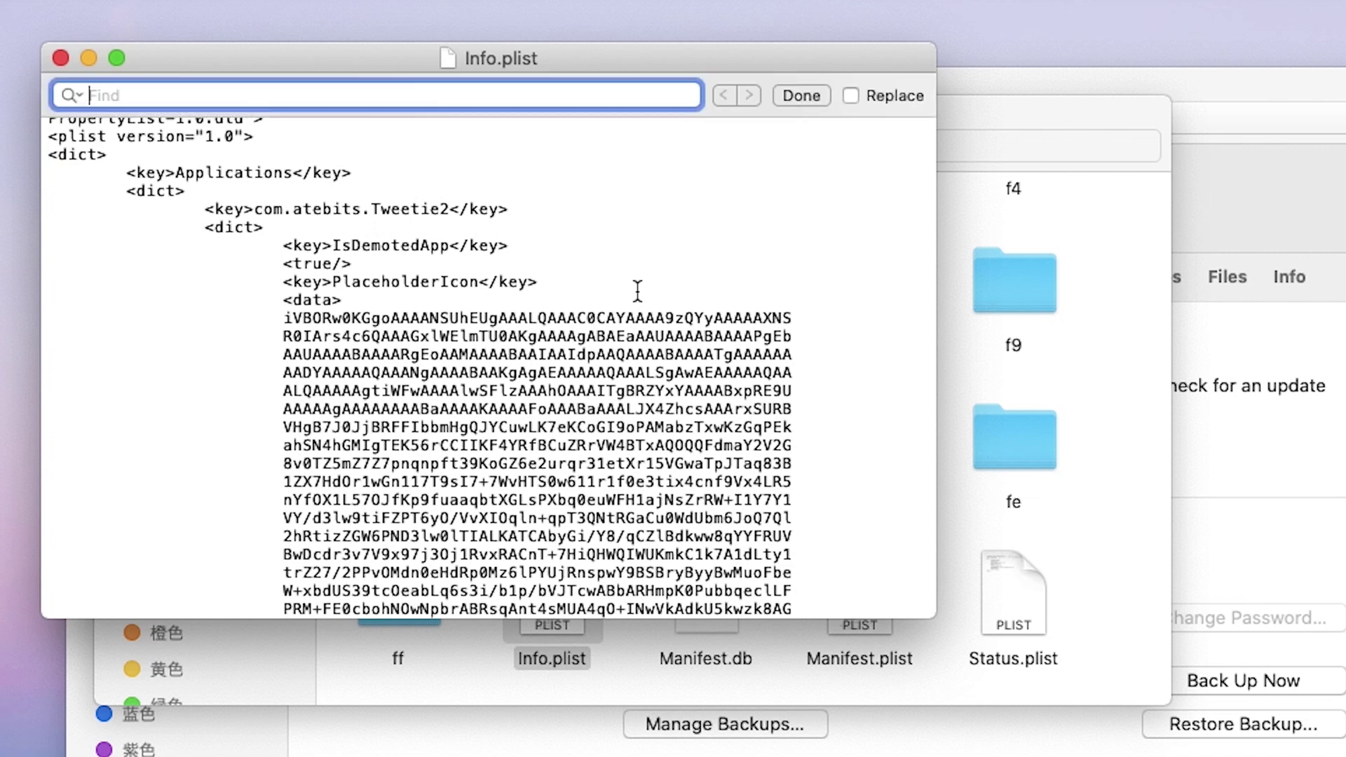
pyautogui.write('product')
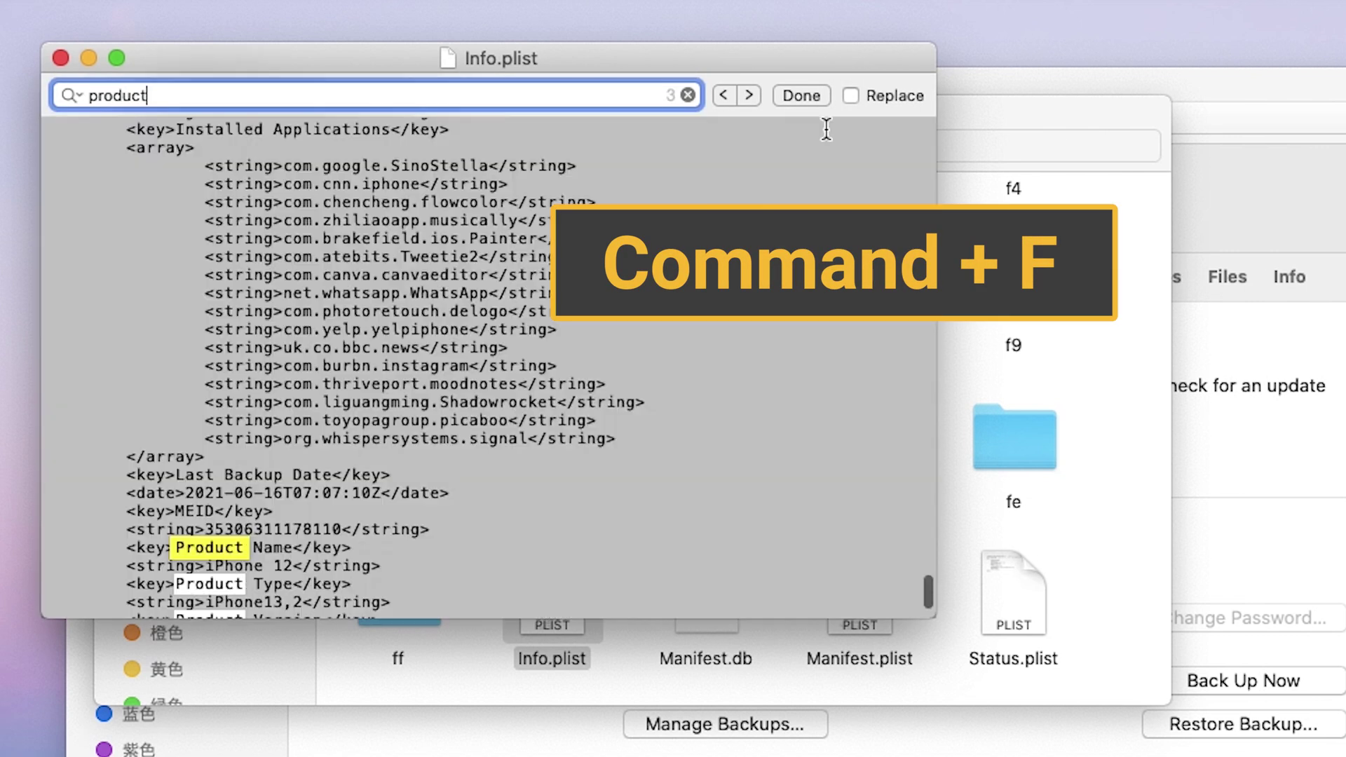
pyautogui.scroll(-2, 318, 406)
pyautogui.write('<string>1.0</string>')
pyautogui.scroll(-4, 318, 404)
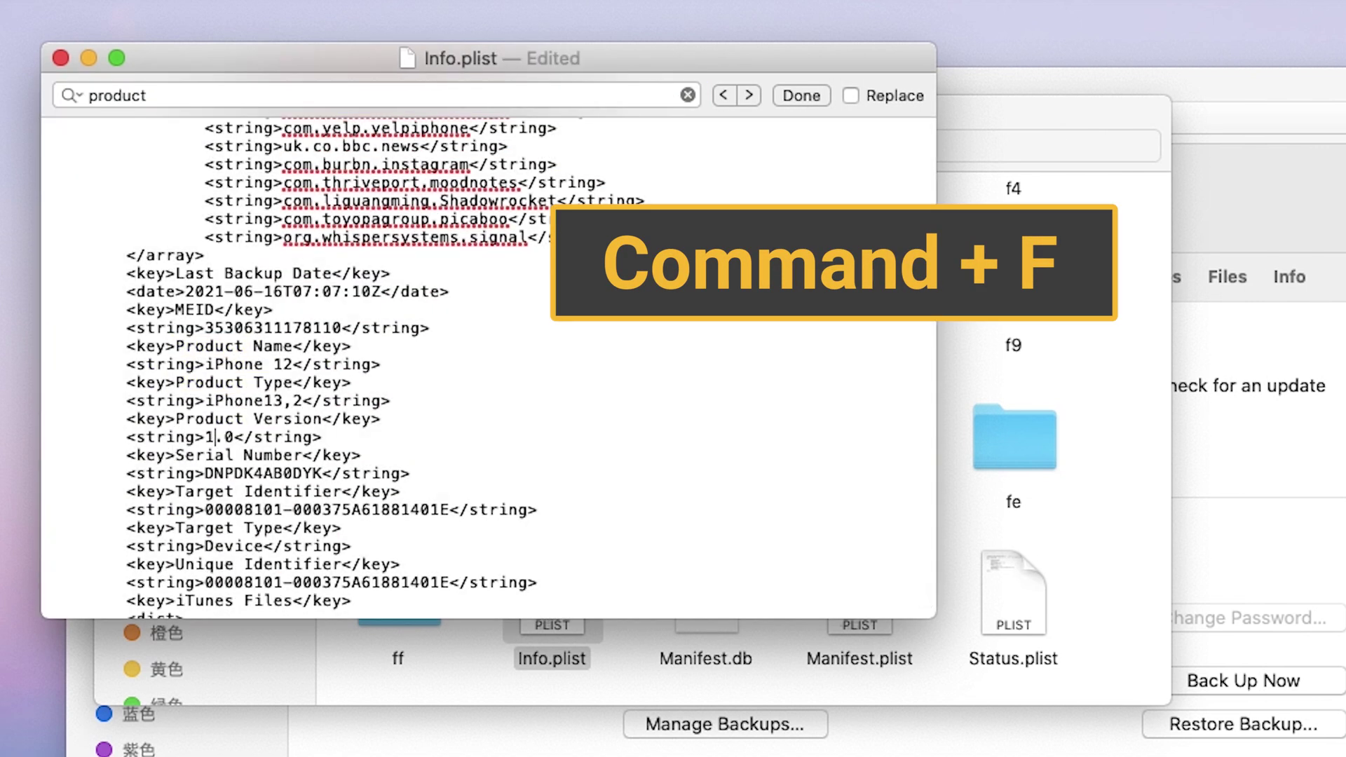
pyautogui.write('4')
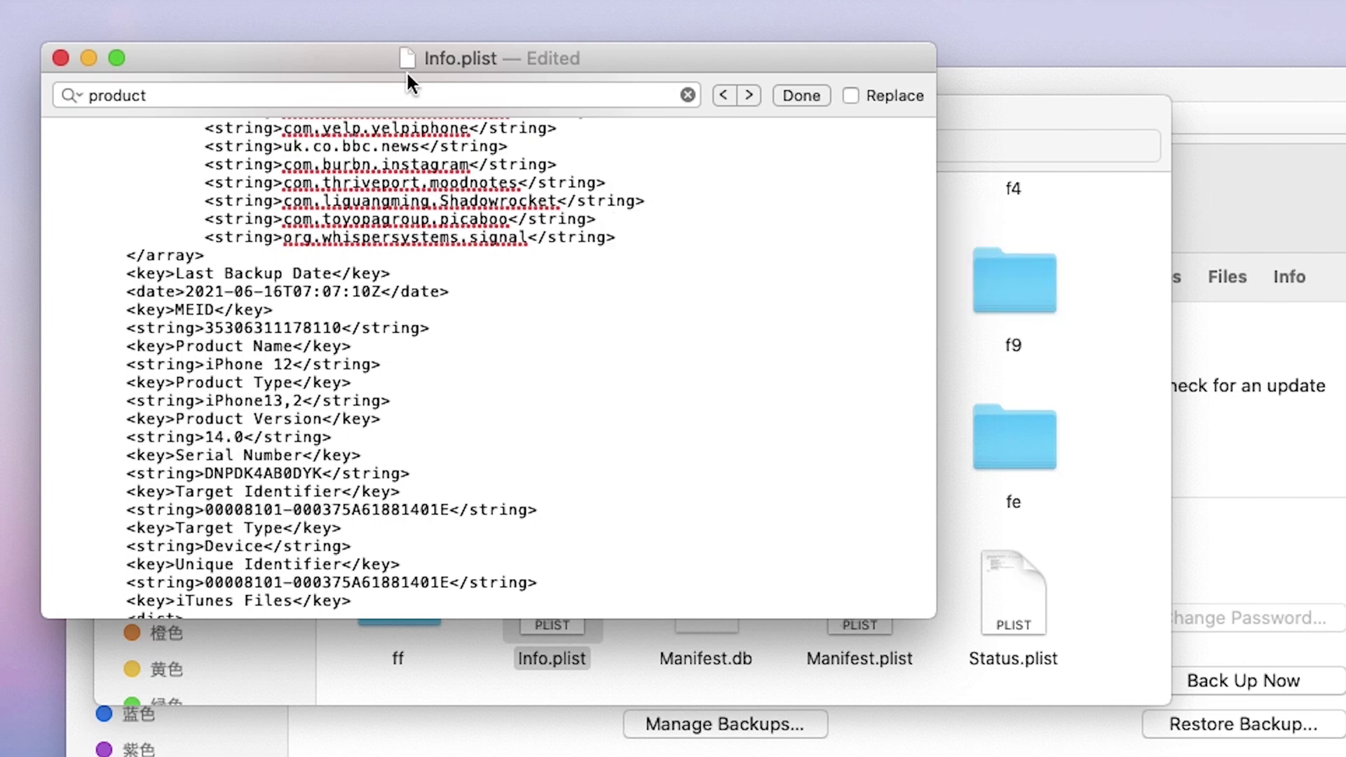
pyautogui.click(804, 94)
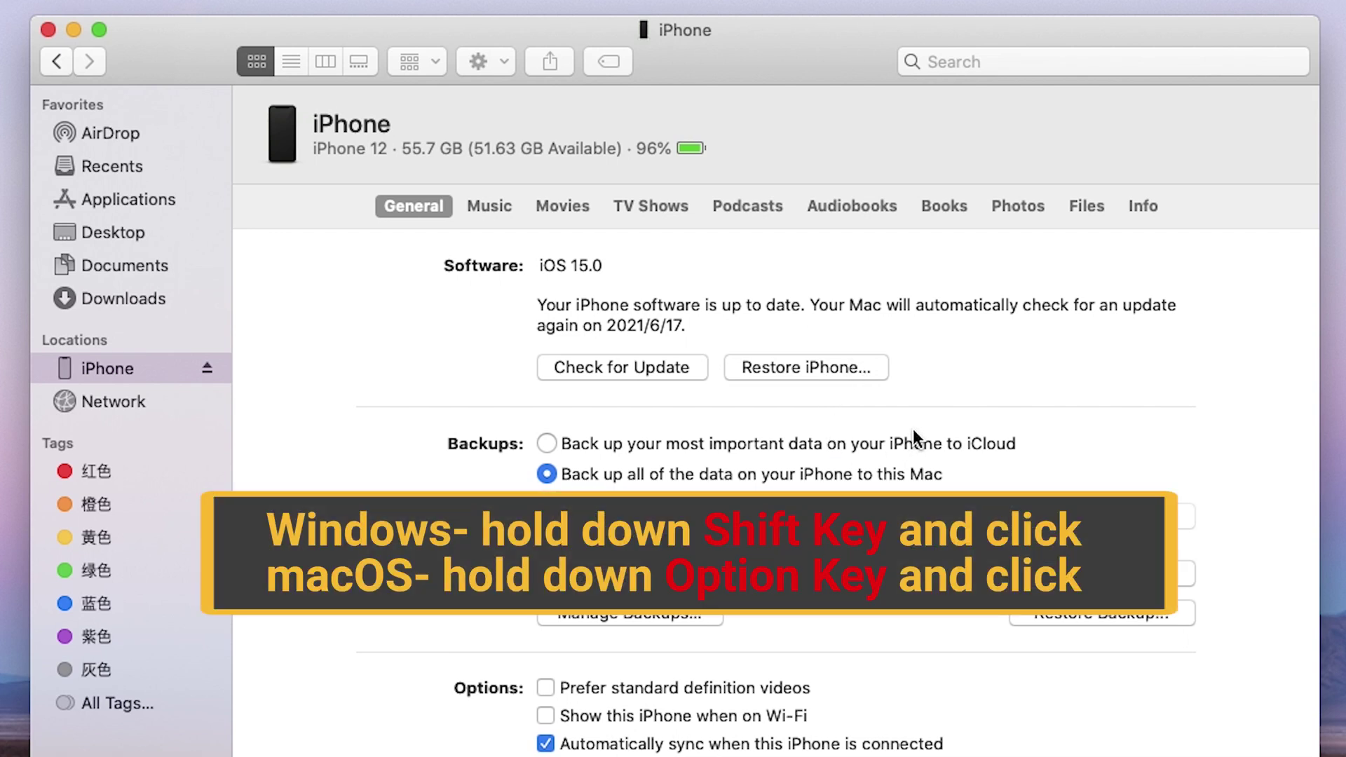
# Step: Restore the iPhone from the iPhone13 iOS 14.6 IPSW in Downloads and confirm the erase
pyautogui.keyDown('alt'); pyautogui.click(826, 360); pyautogui.keyUp('alt')
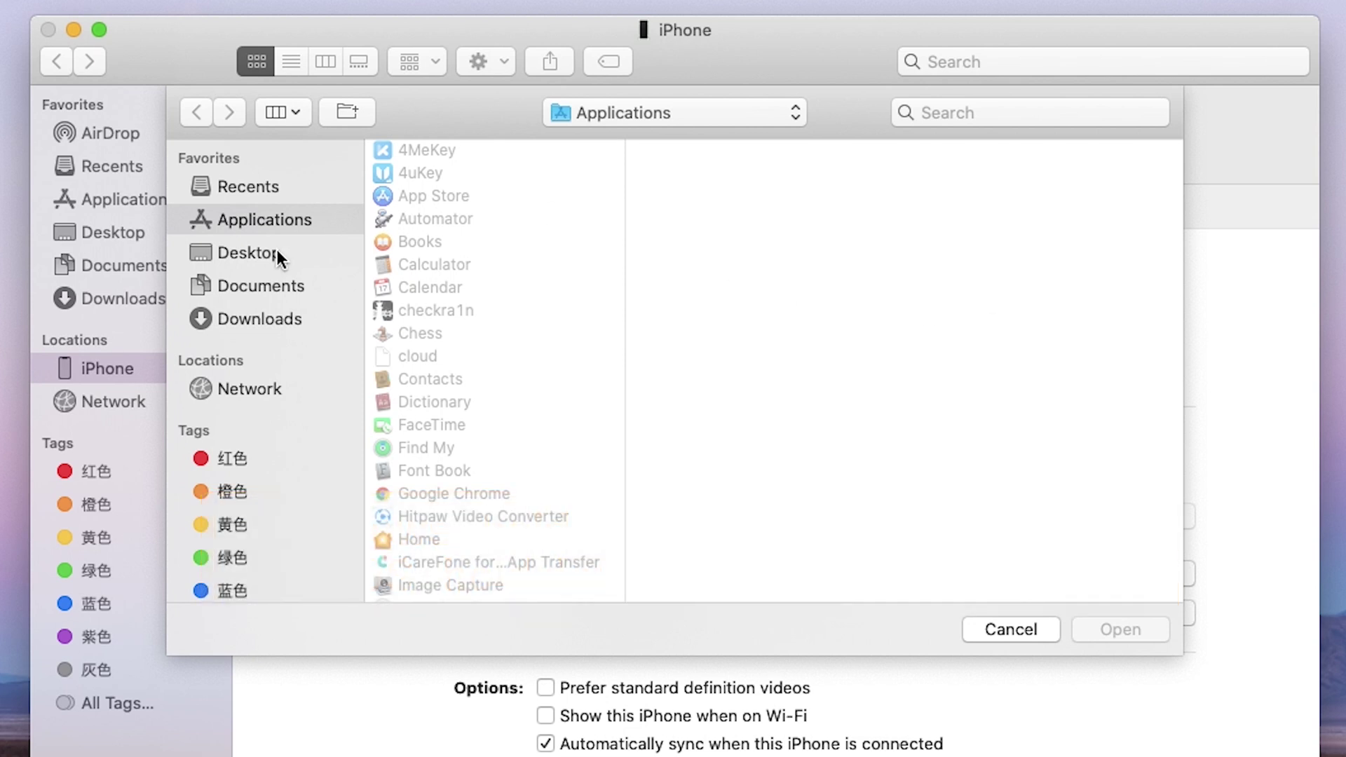
pyautogui.click(260, 319)
pyautogui.click(494, 150)
pyautogui.click(1121, 631)
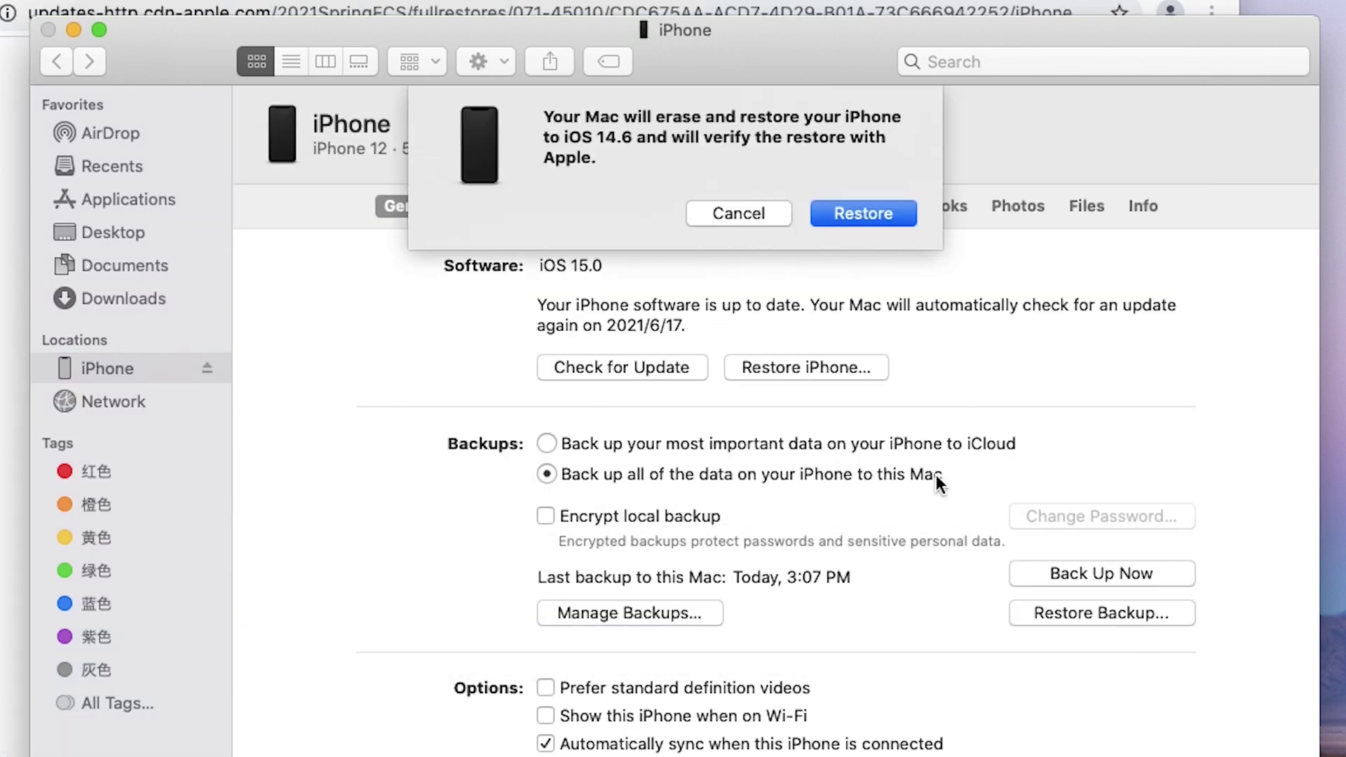
pyautogui.click(864, 213)
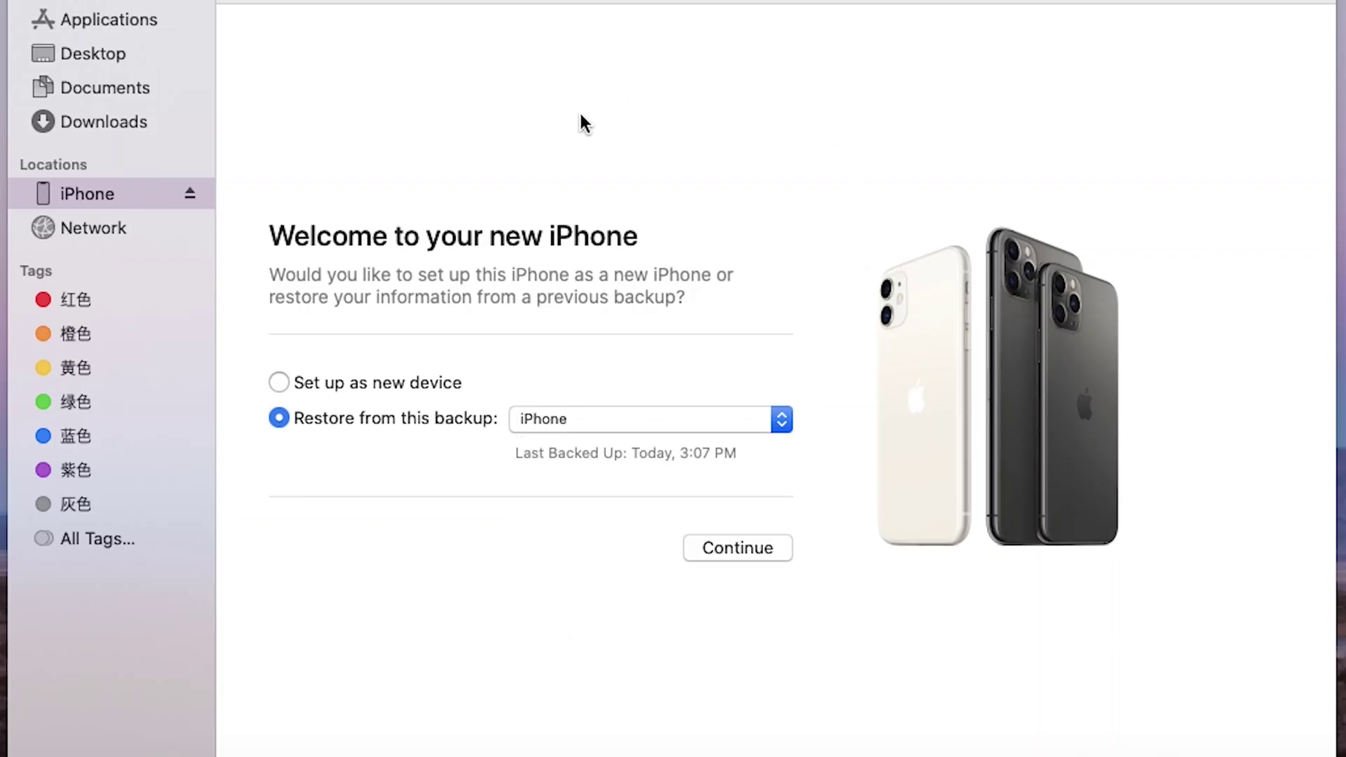
# Step: On the Welcome screen, restore from the iPhone backup chosen in the list and continue
pyautogui.click(782, 422)
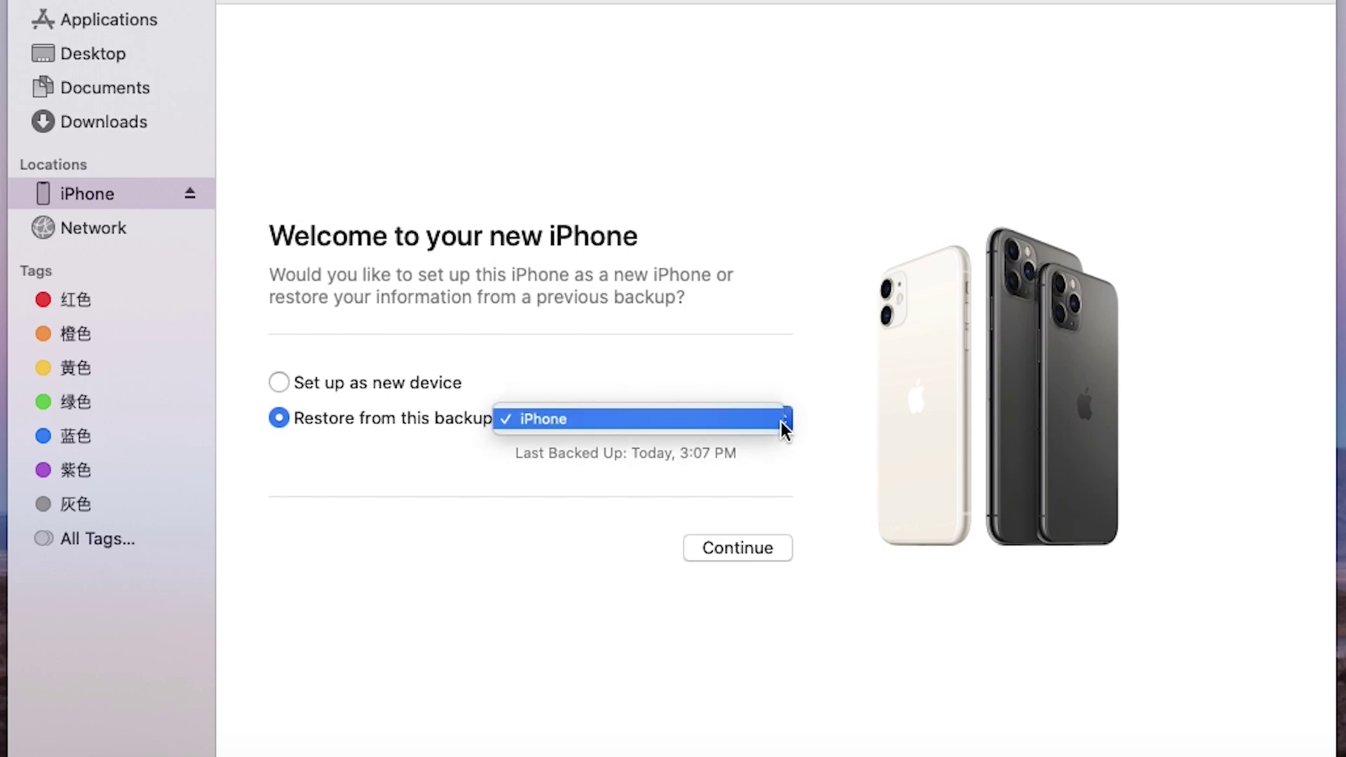
pyautogui.click(762, 420)
pyautogui.click(741, 544)
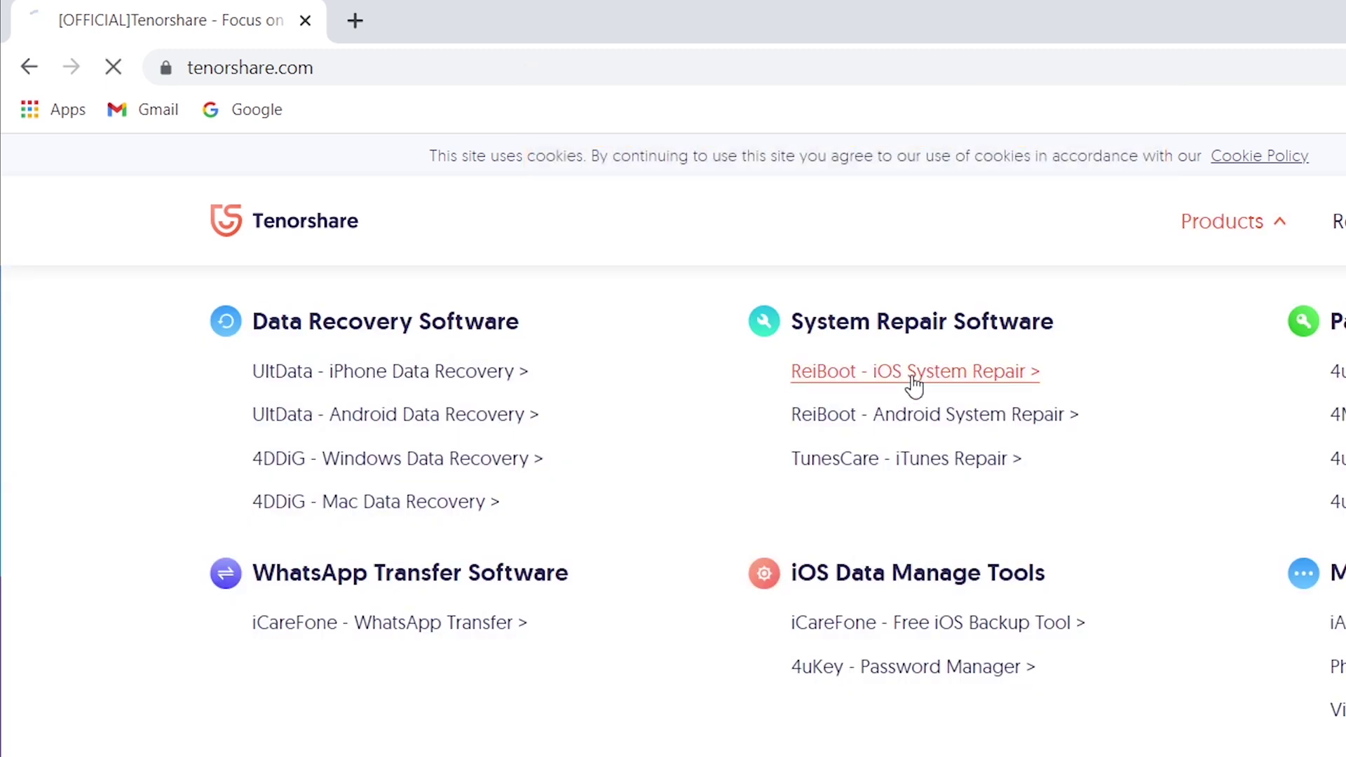
pyautogui.scroll(-3, 1013, 211)
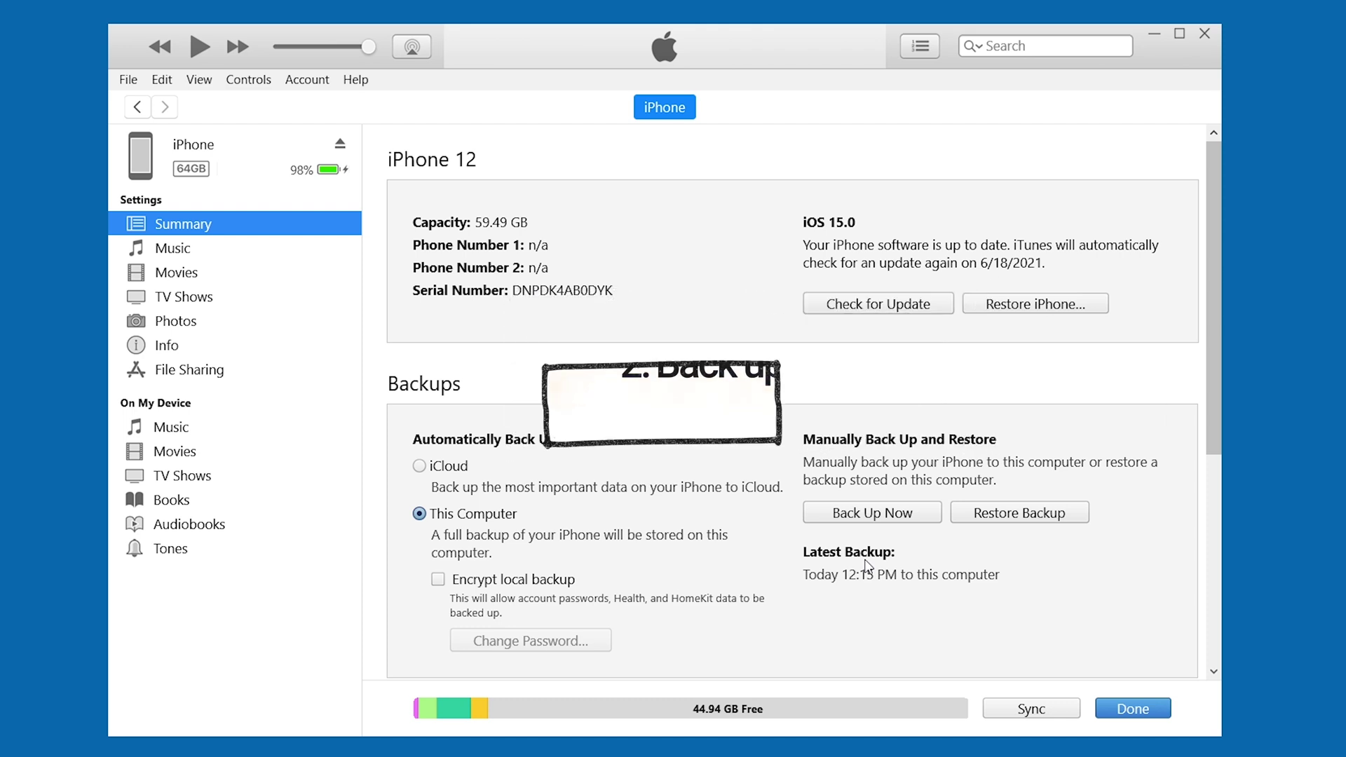
# Step: Back up the iPhone 12 to this computer with Back Up Now in the Summary page
pyautogui.click(863, 515)
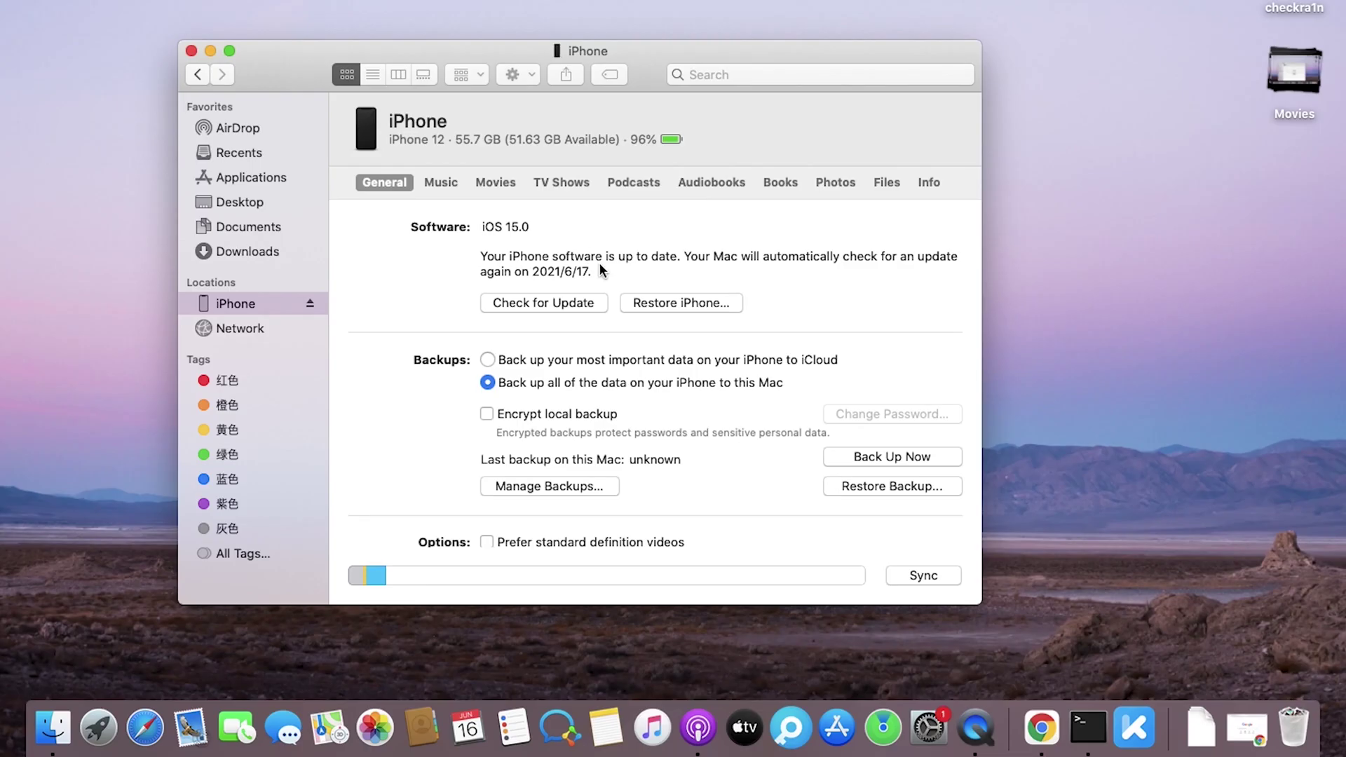
pyautogui.scroll(-3, 599, 263)
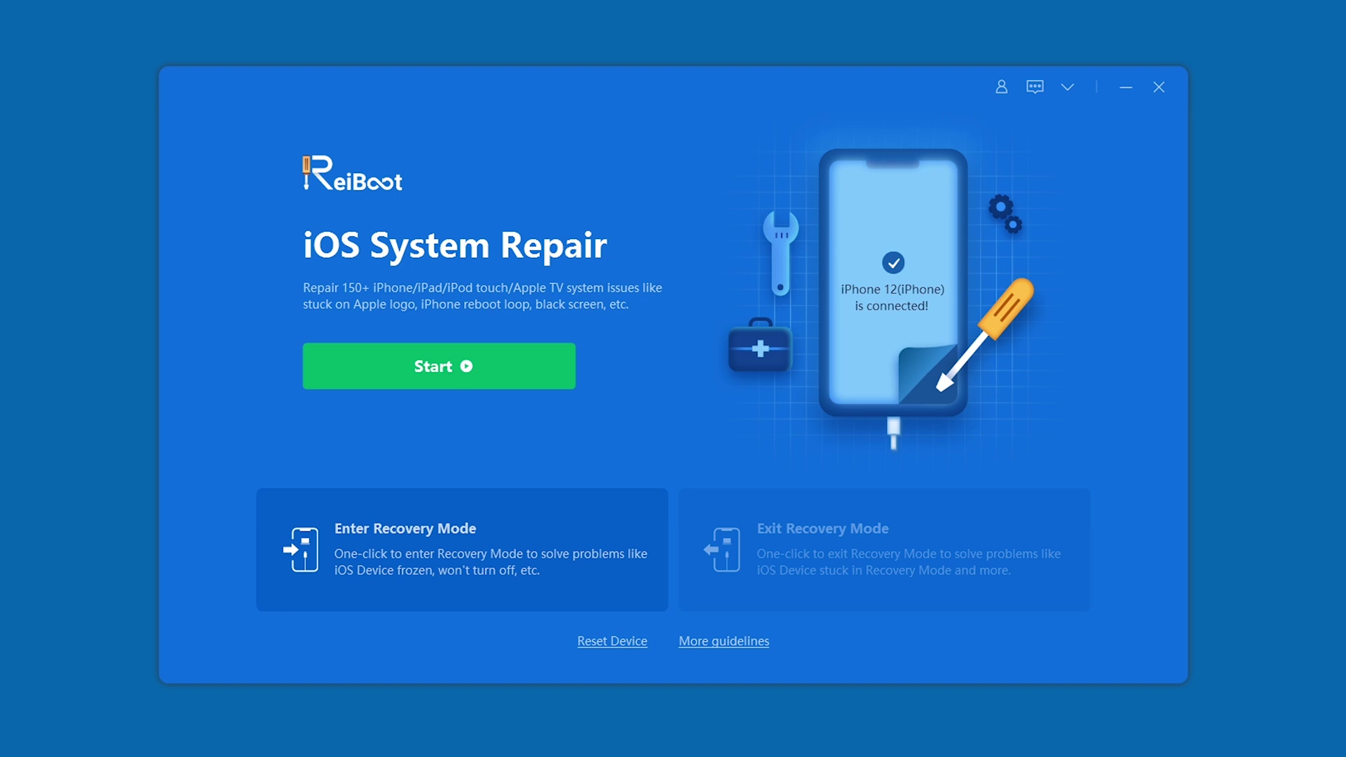
# Step: Choose Standard Repair and import the iOS 14.6 .ipsw from Tool (E:) > iOS Downgrade
pyautogui.click(430, 352)
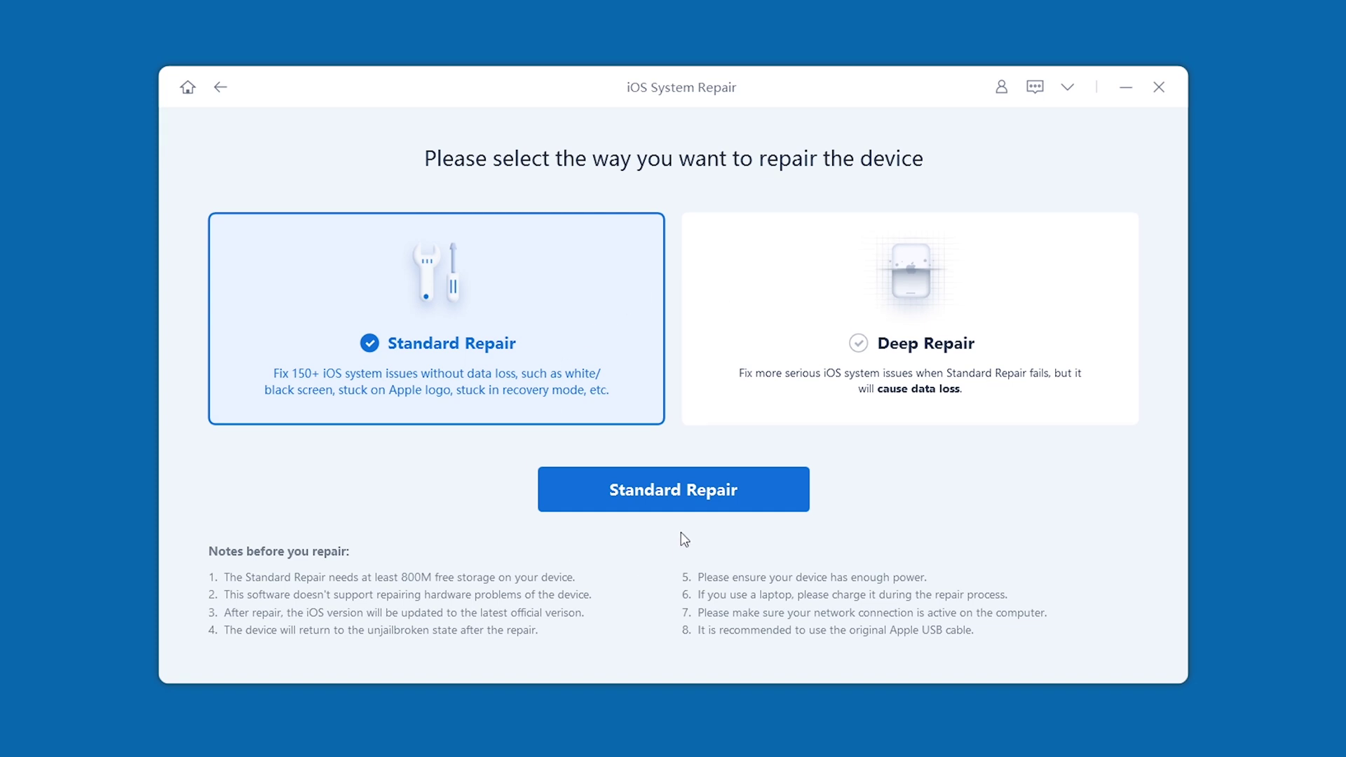
pyautogui.click(714, 491)
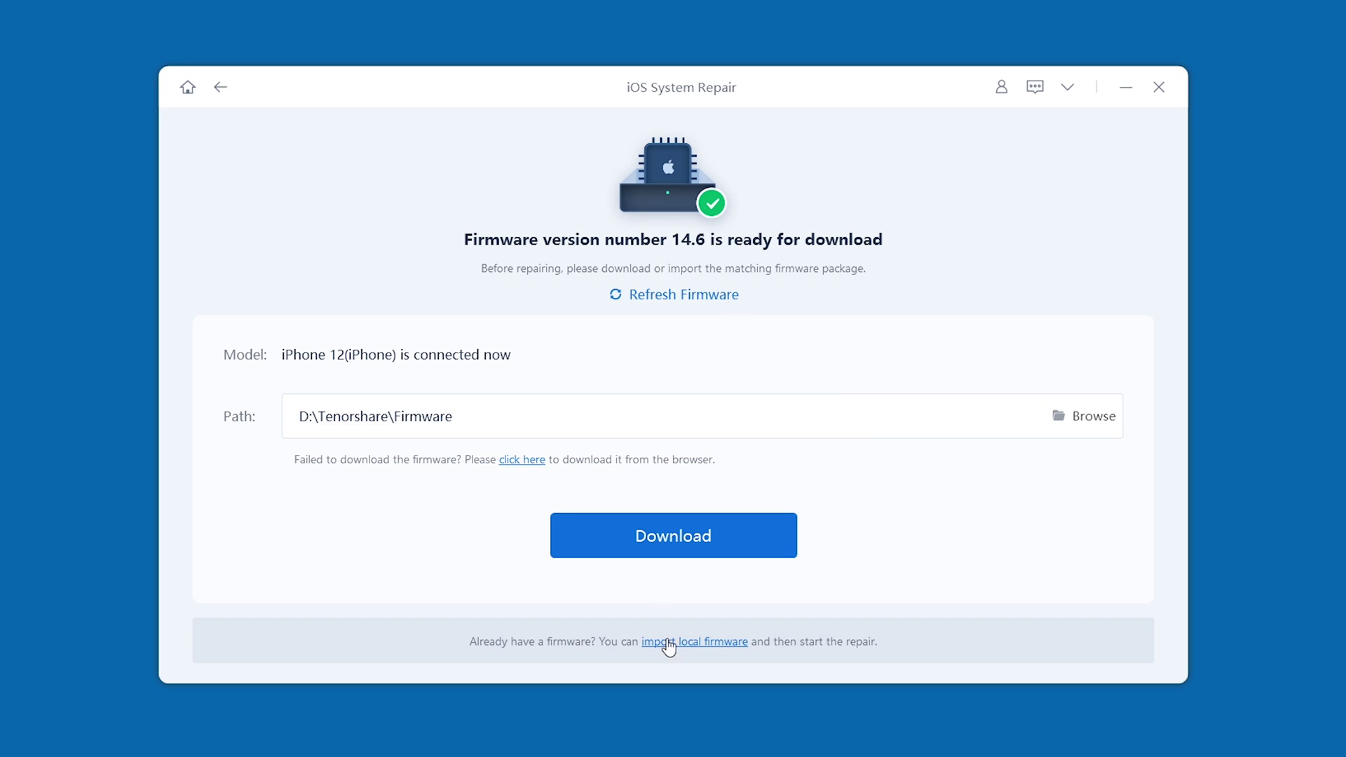
pyautogui.click(695, 642)
pyautogui.click(231, 430)
pyautogui.doubleClick(414, 379)
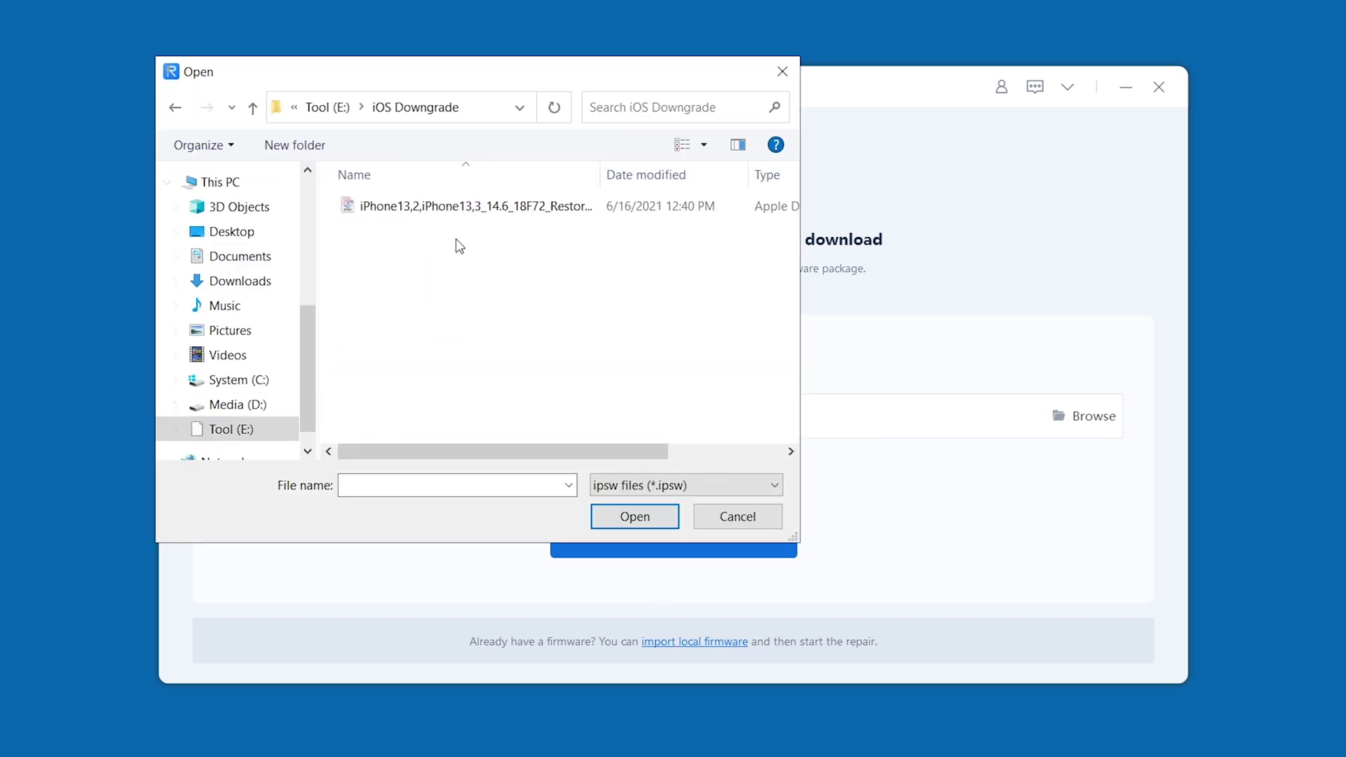
pyautogui.click(470, 207)
pyautogui.click(630, 518)
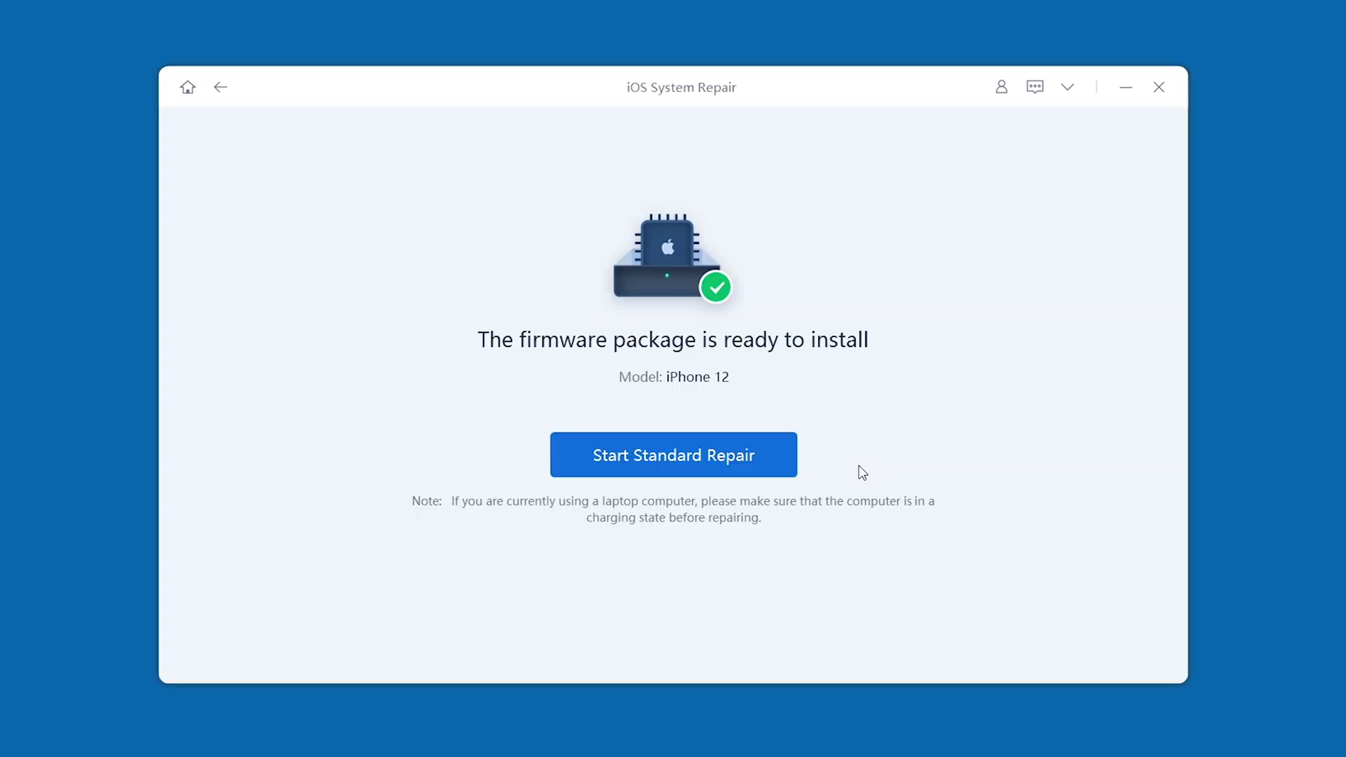
# Step: Start Standard Repair, then choose and confirm Deep Repair despite the beta and data-erase warnings
pyautogui.click(707, 454)
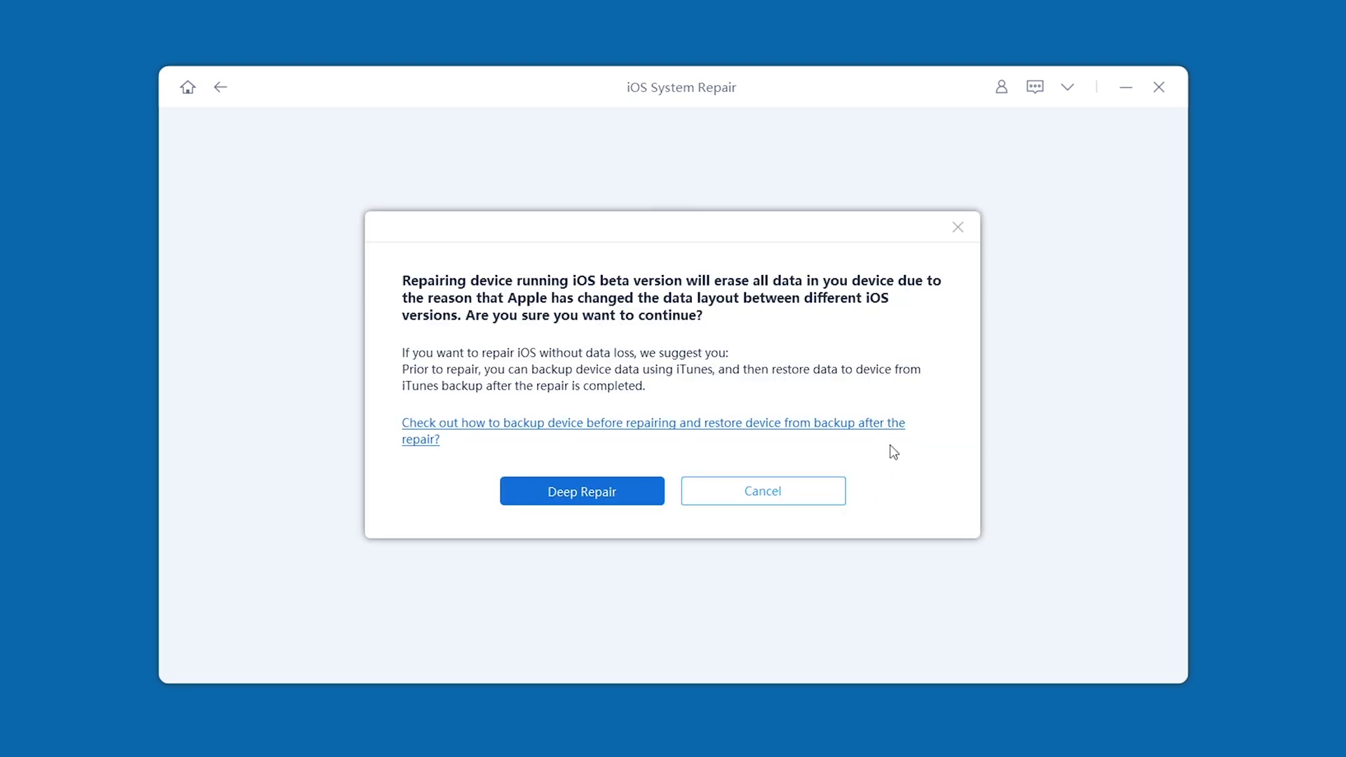
pyautogui.click(563, 492)
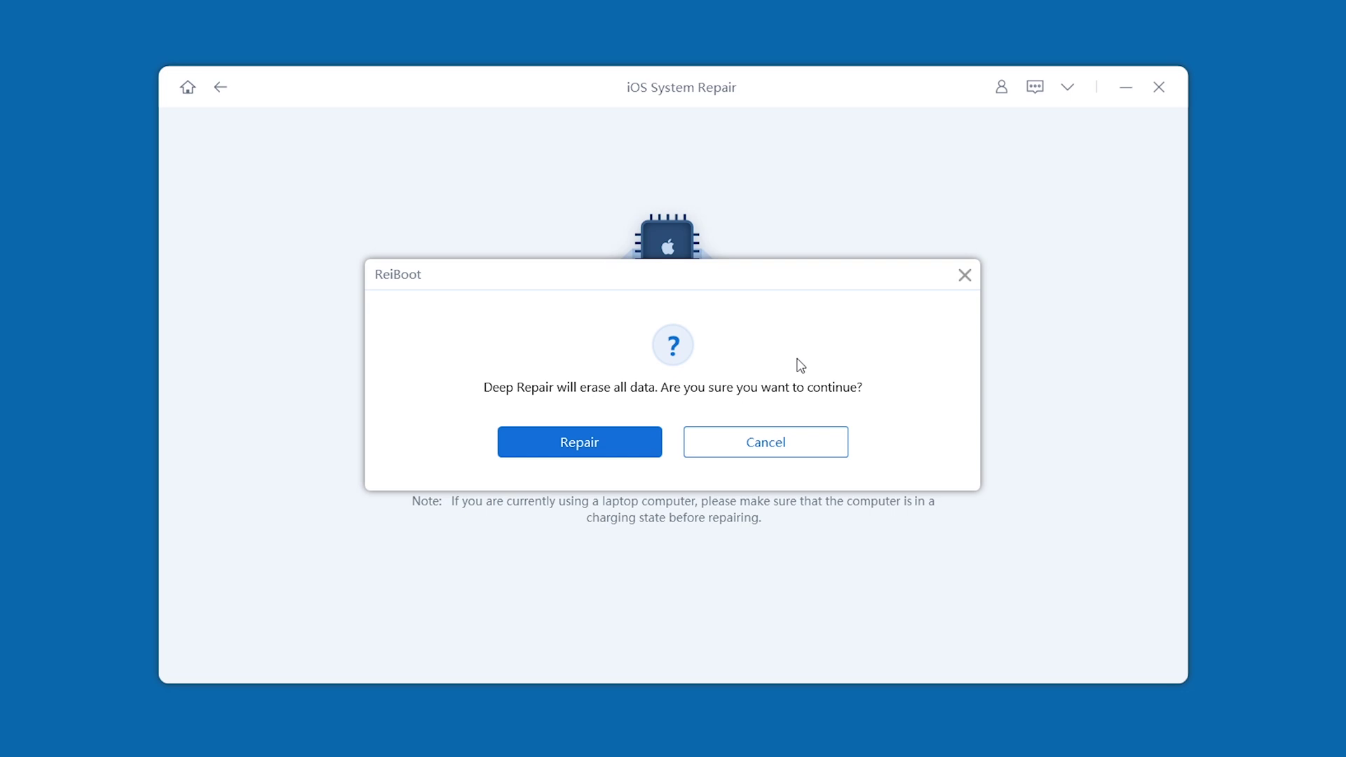
pyautogui.click(589, 445)
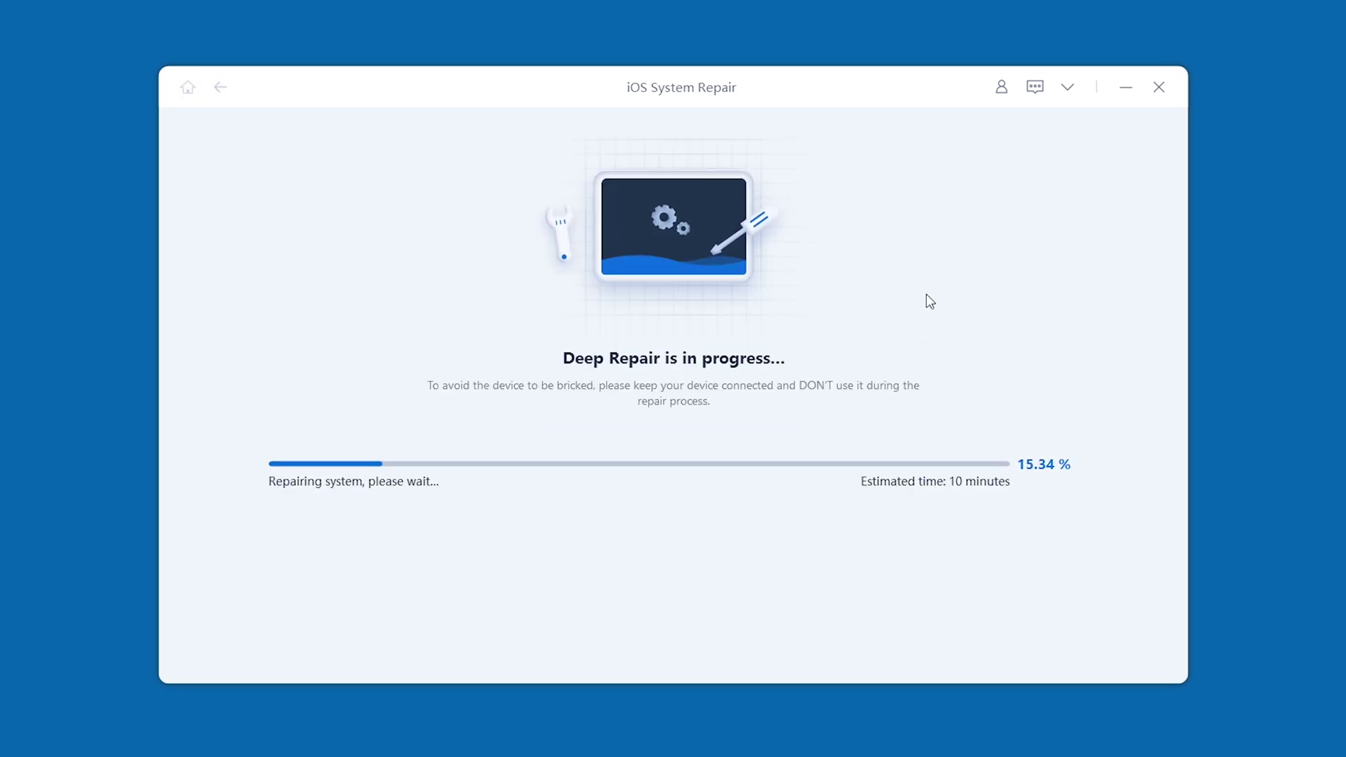